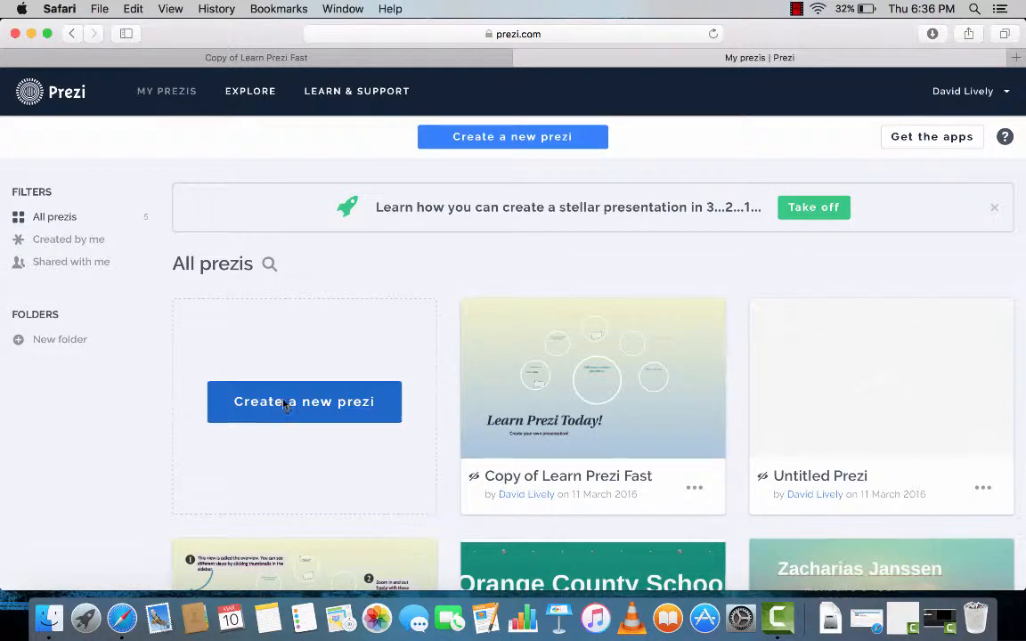
- Start a new prezi and look through the latest, popular and additional templates on offer
click(283, 405)
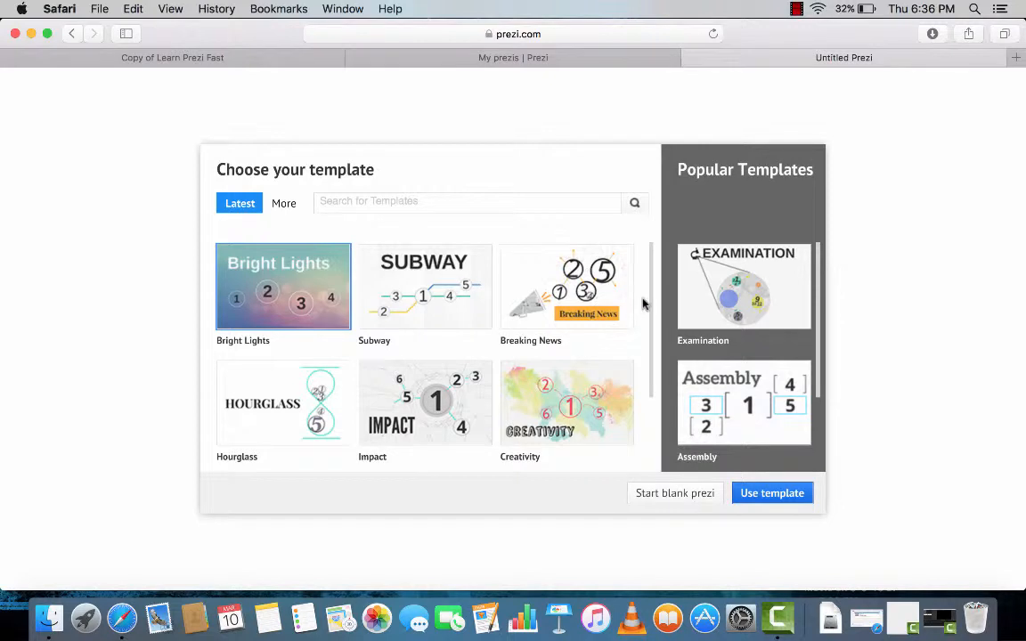
scroll(643, 305, down, 3)
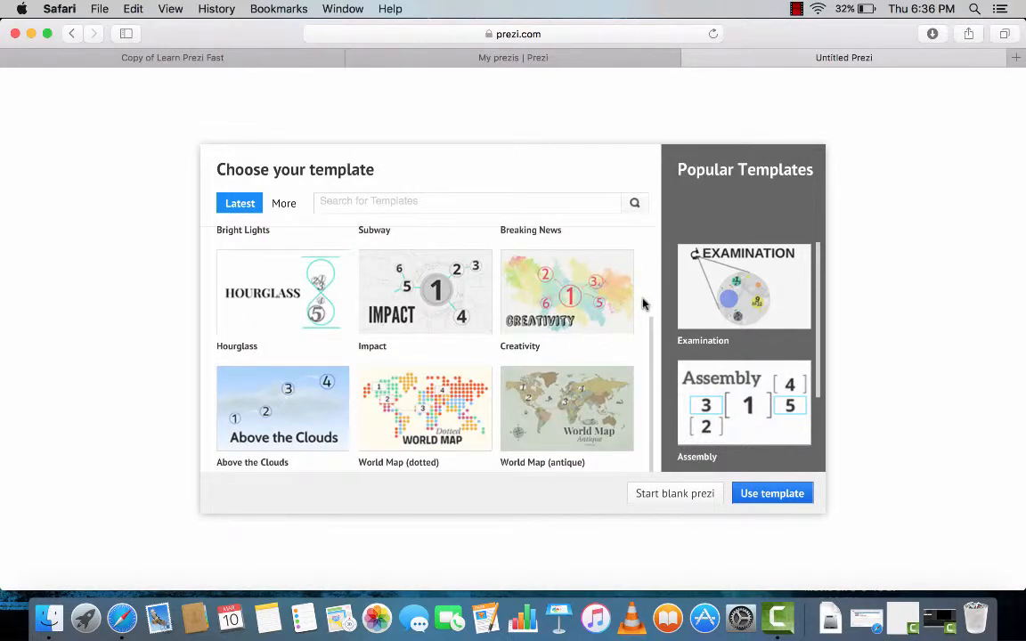
scroll(600, 332, up, 3)
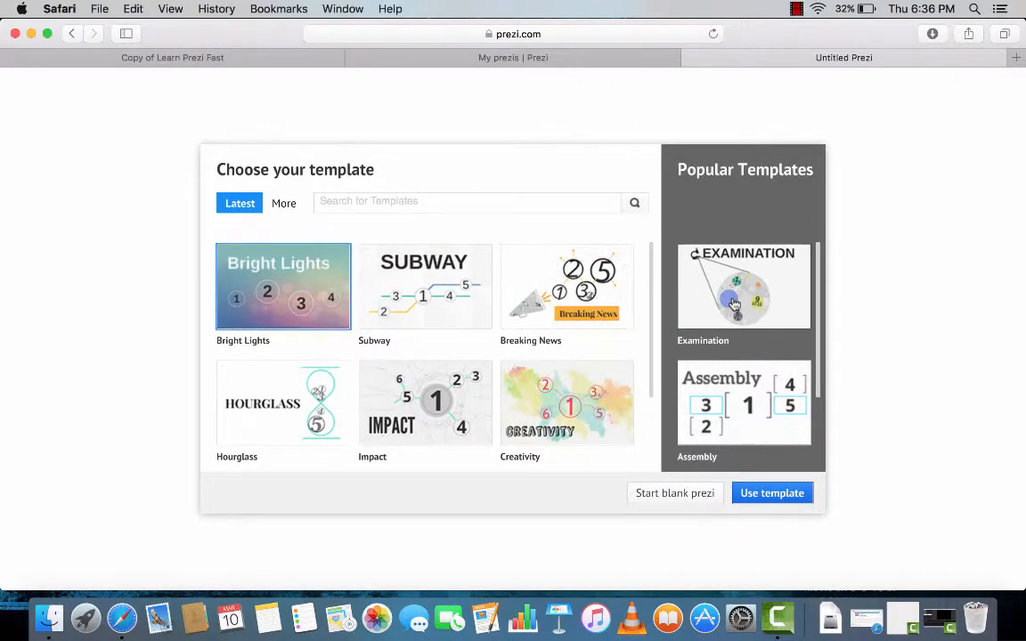
scroll(734, 305, down, 2)
scroll(733, 306, up, 2)
click(284, 204)
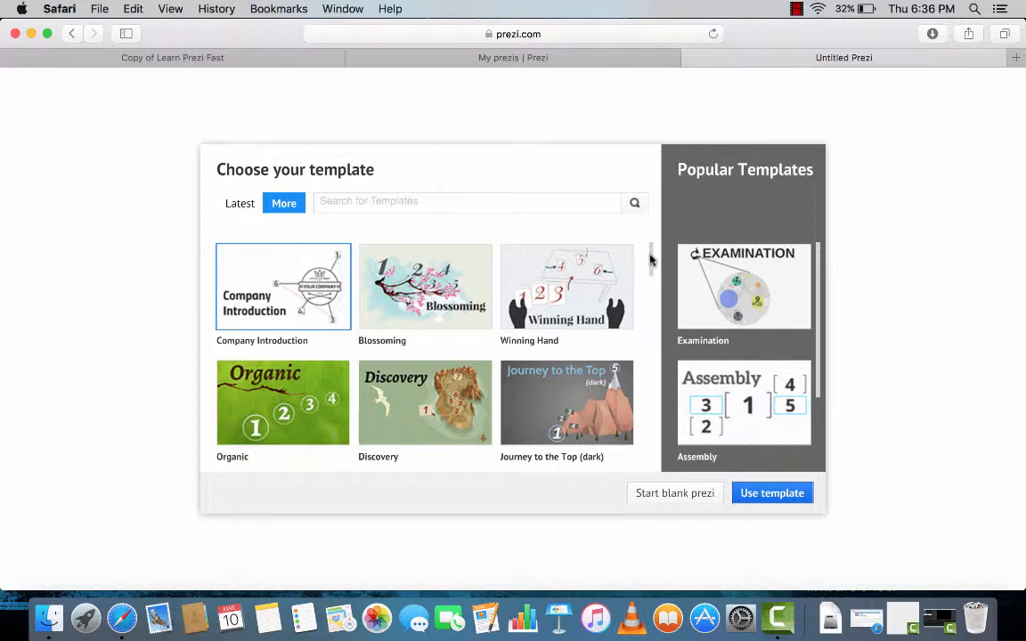
drag(650, 259, 654, 344)
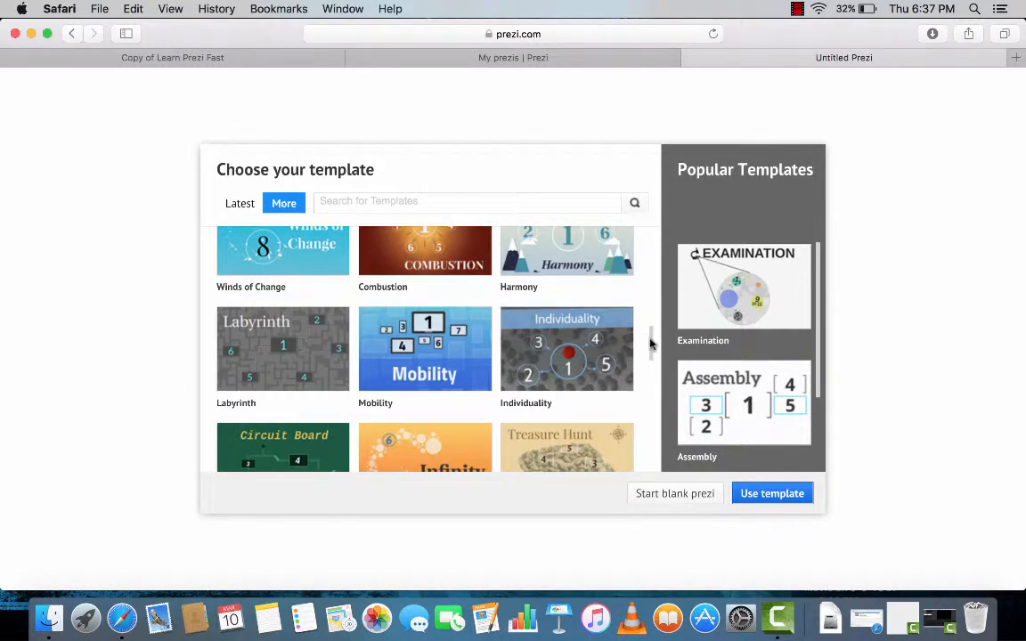
scroll(652, 344, down, 3)
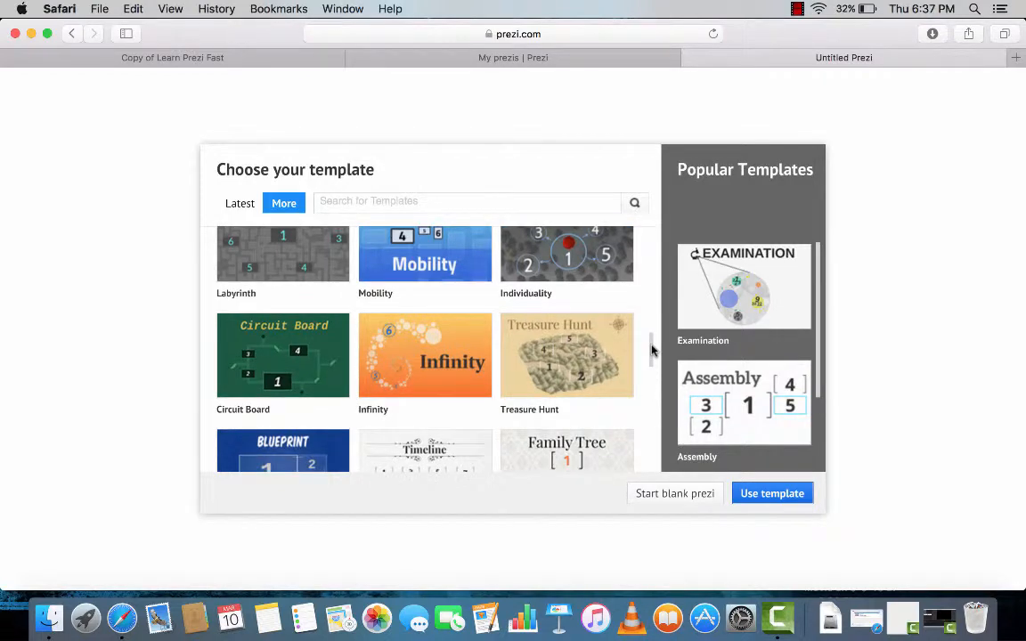
click(796, 9)
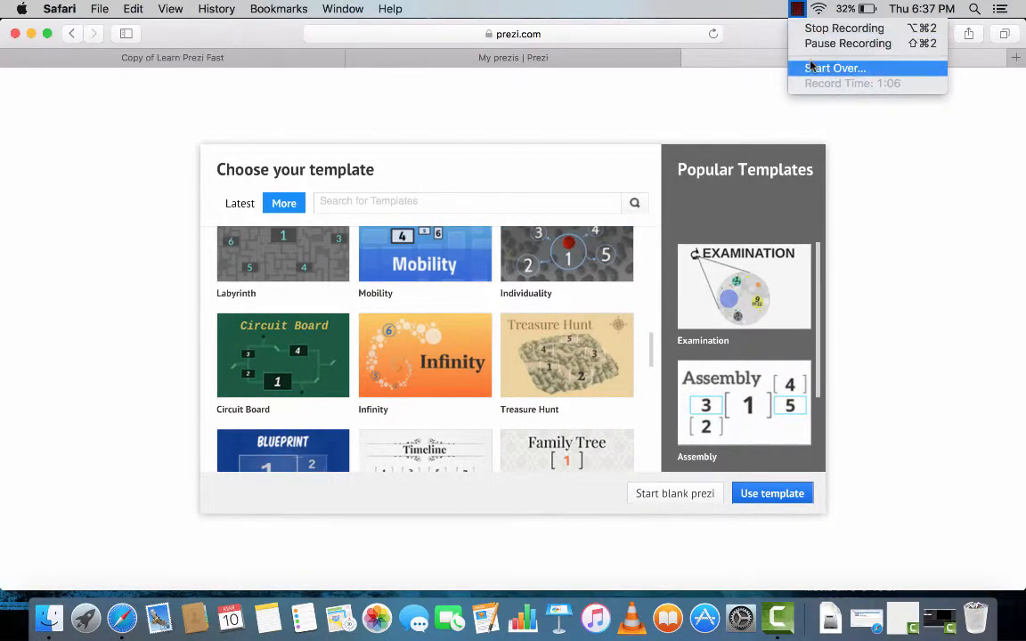
click(820, 28)
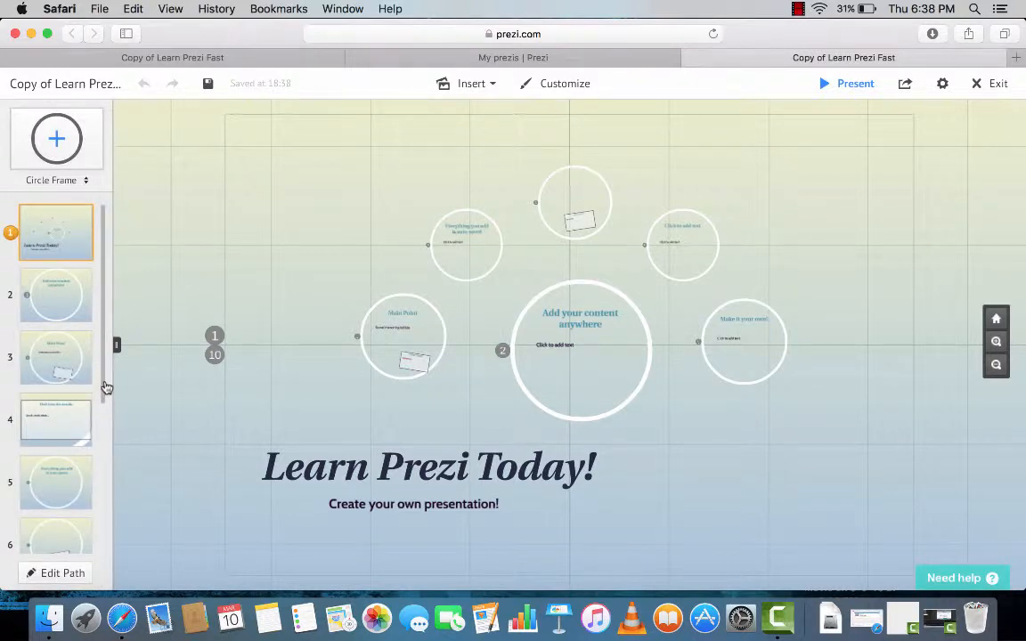
drag(103, 394, 109, 320)
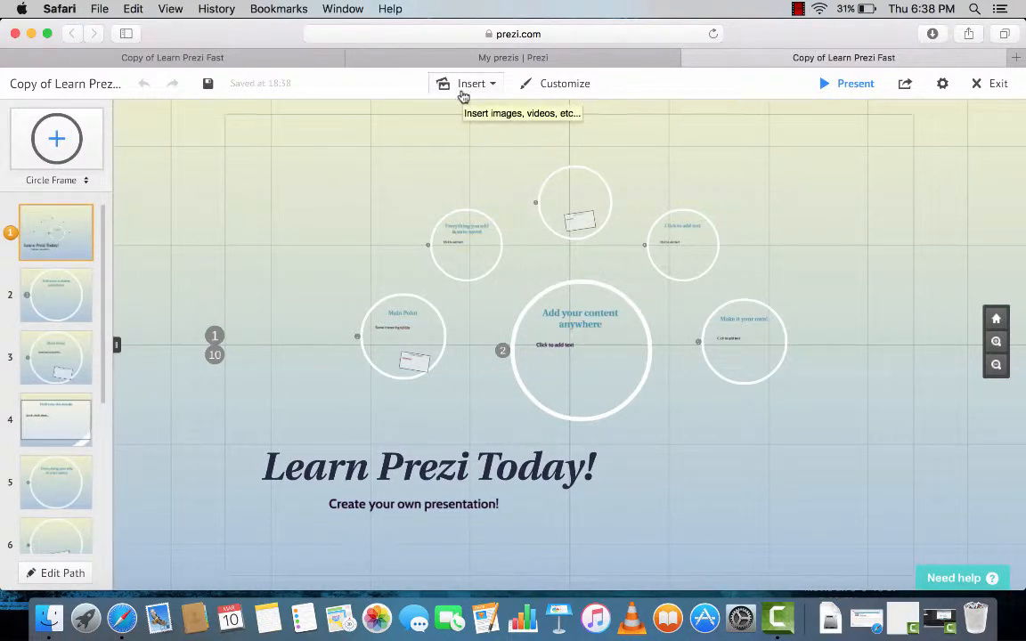
- Apply the Flight theme to the presentation and save it to the custom themes
click(574, 96)
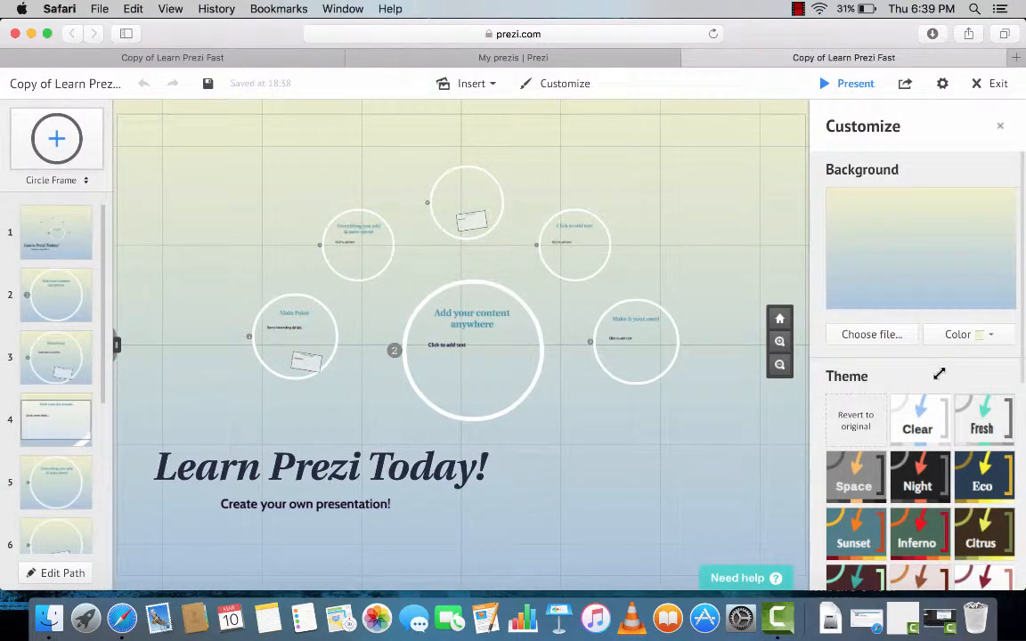
scroll(938, 374, down, 5)
scroll(939, 374, up, 5)
scroll(927, 387, down, 5)
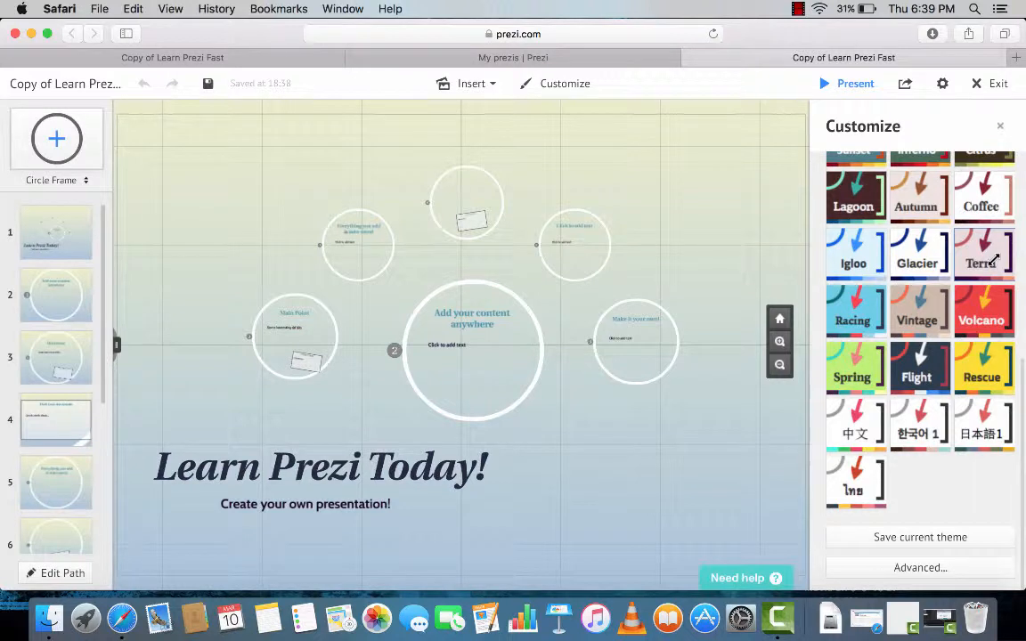
click(918, 366)
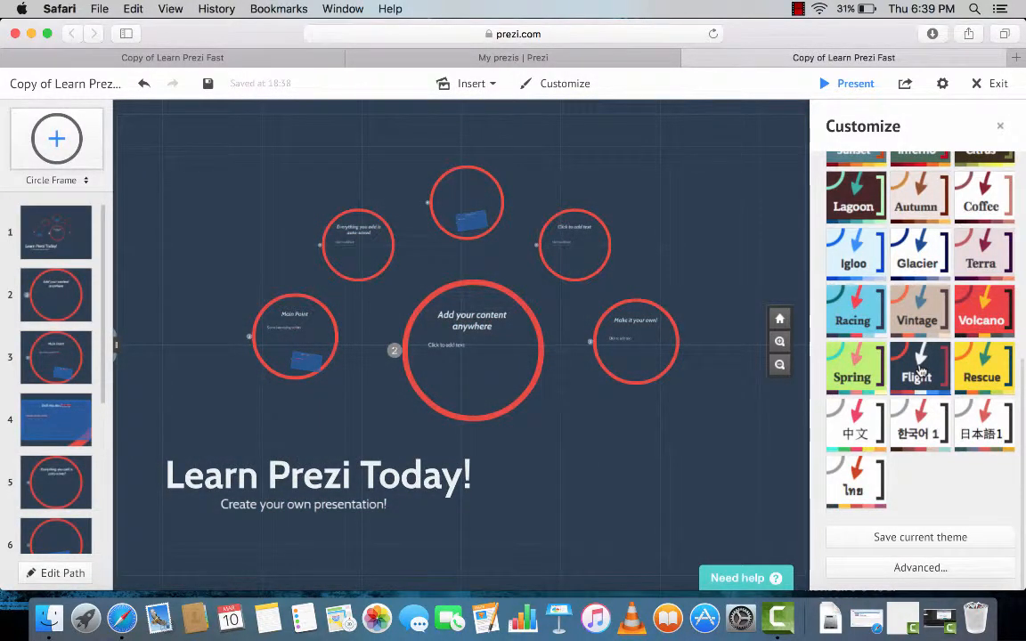
click(912, 540)
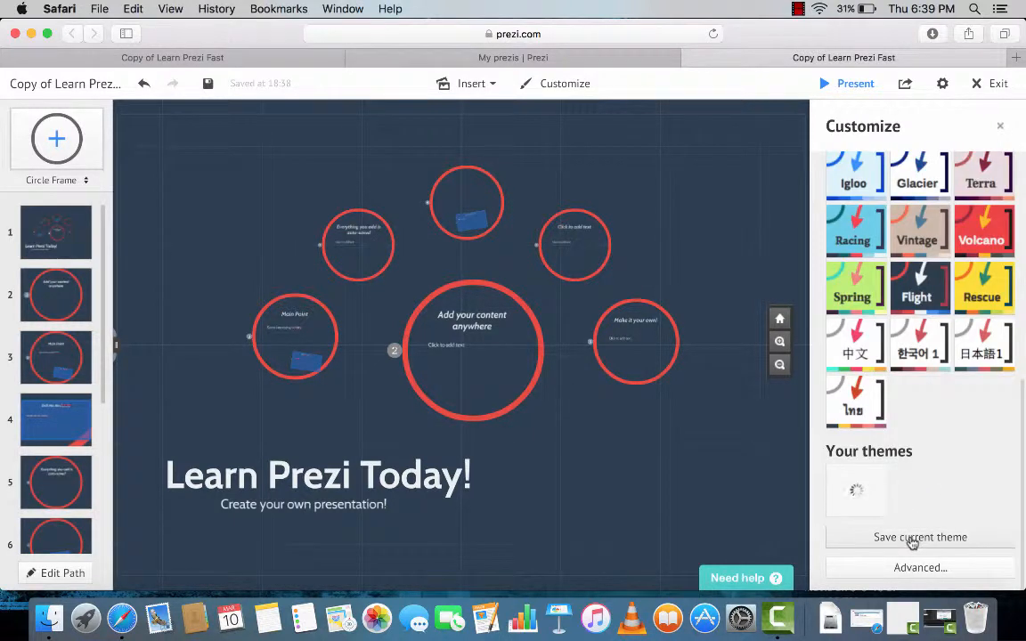
click(1002, 129)
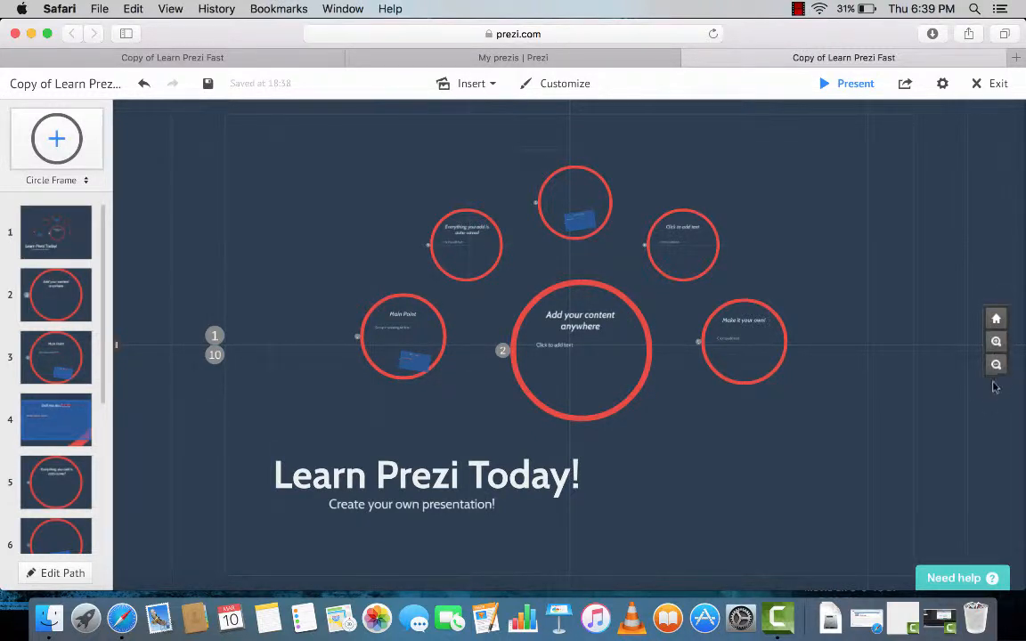
- Examine the canvas at different zoom levels, viewing frame 2 and the "Everything you add is auto-saved" frame up close and returning to the overview
click(1001, 347)
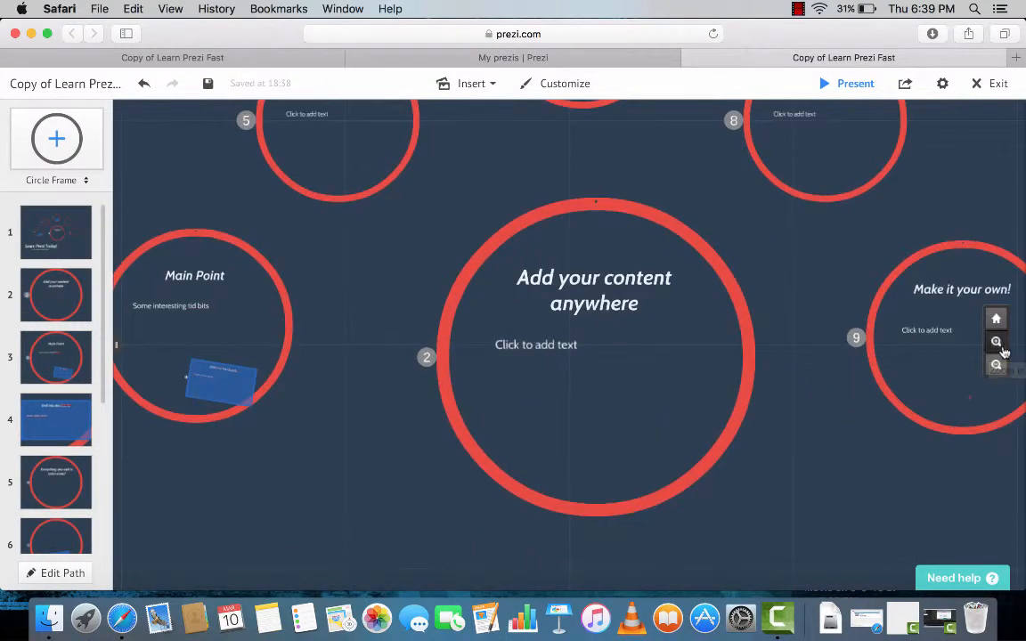
click(1000, 365)
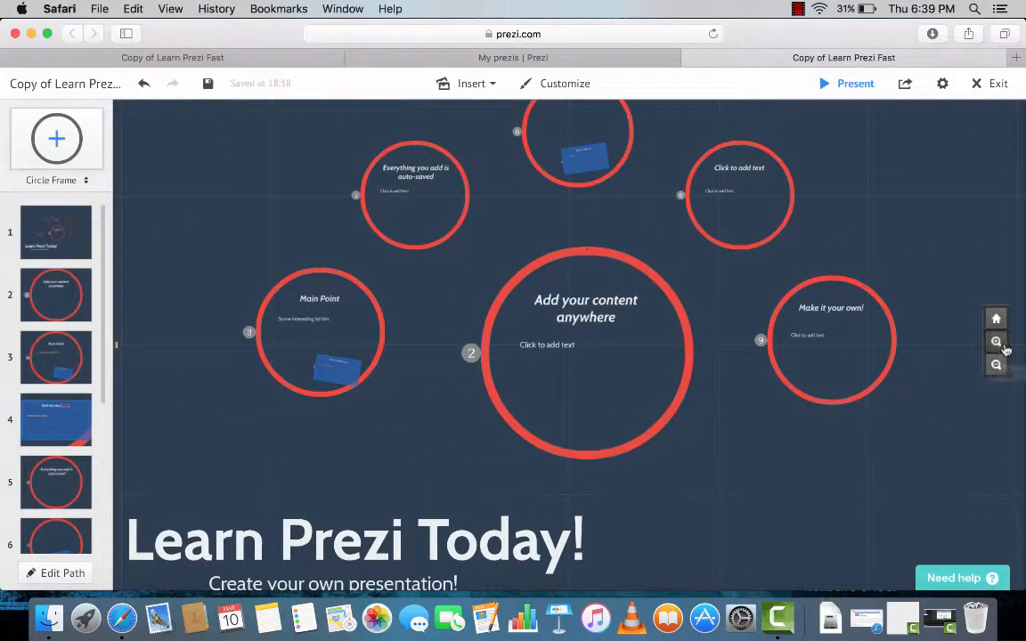
click(999, 322)
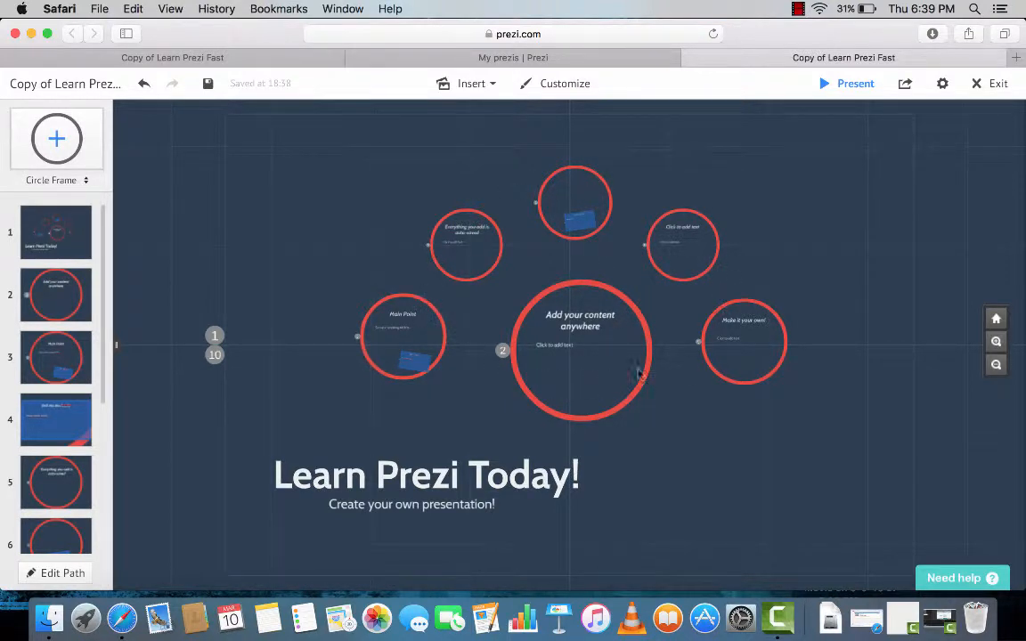
click(44, 305)
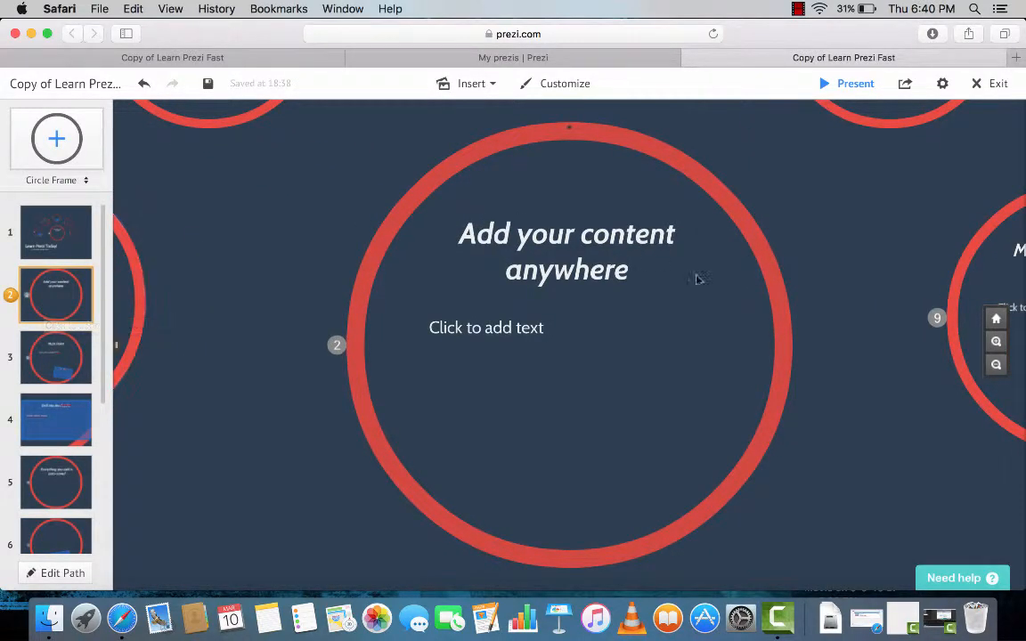
click(996, 319)
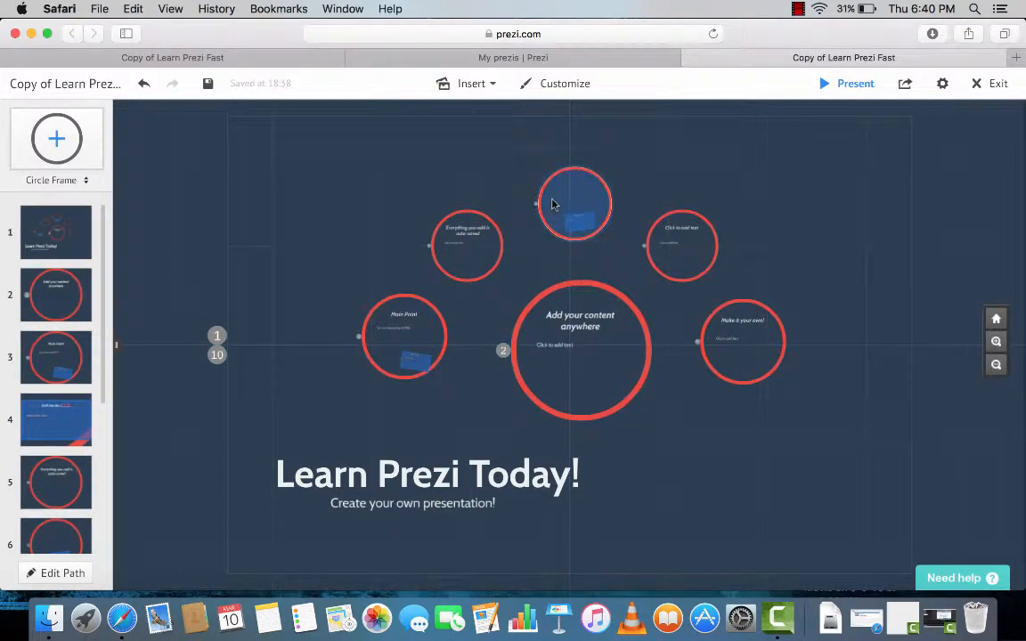
click(488, 248)
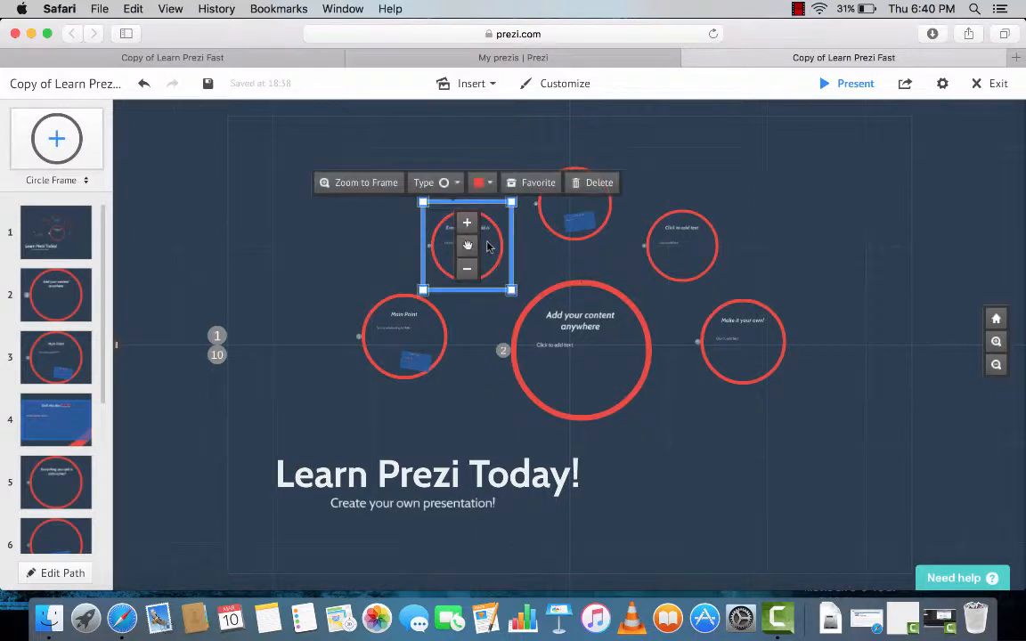
click(365, 183)
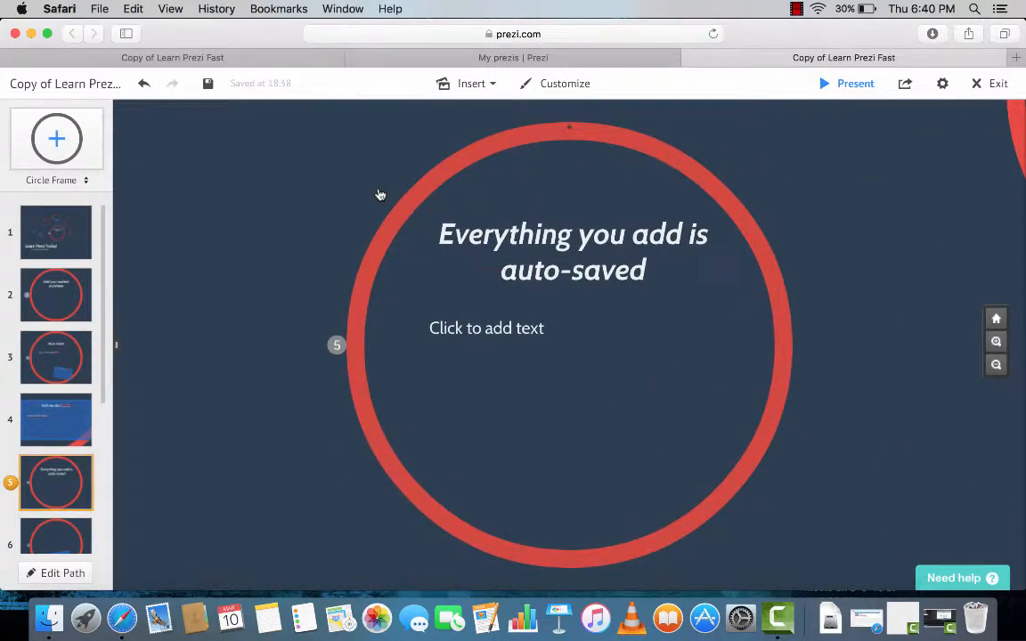
click(995, 319)
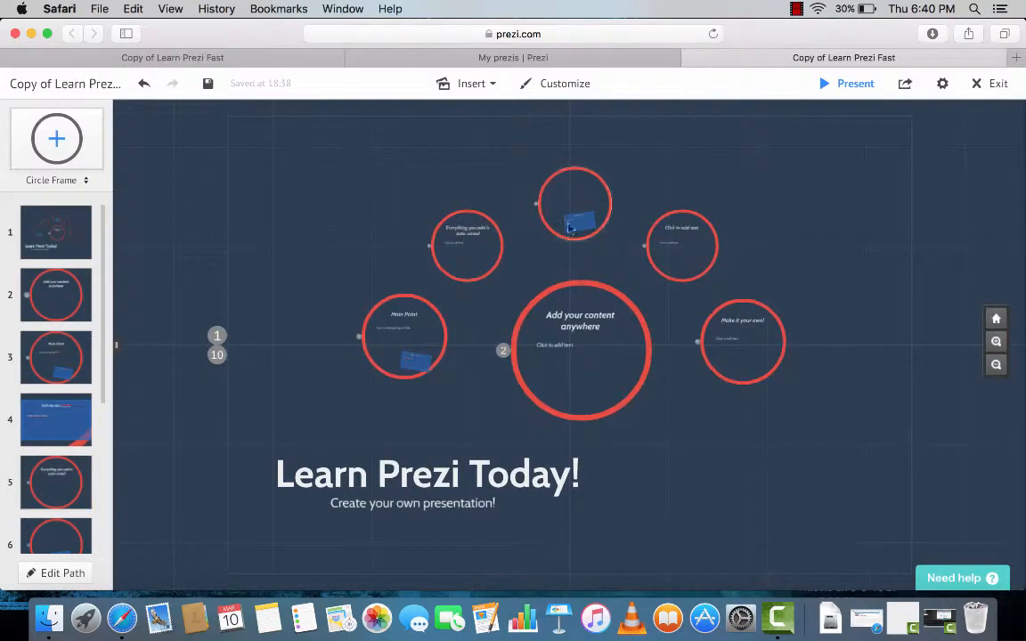
- Scale the "Everything you add is auto-saved" frame up and back down, and nudge it slightly to the right
click(477, 255)
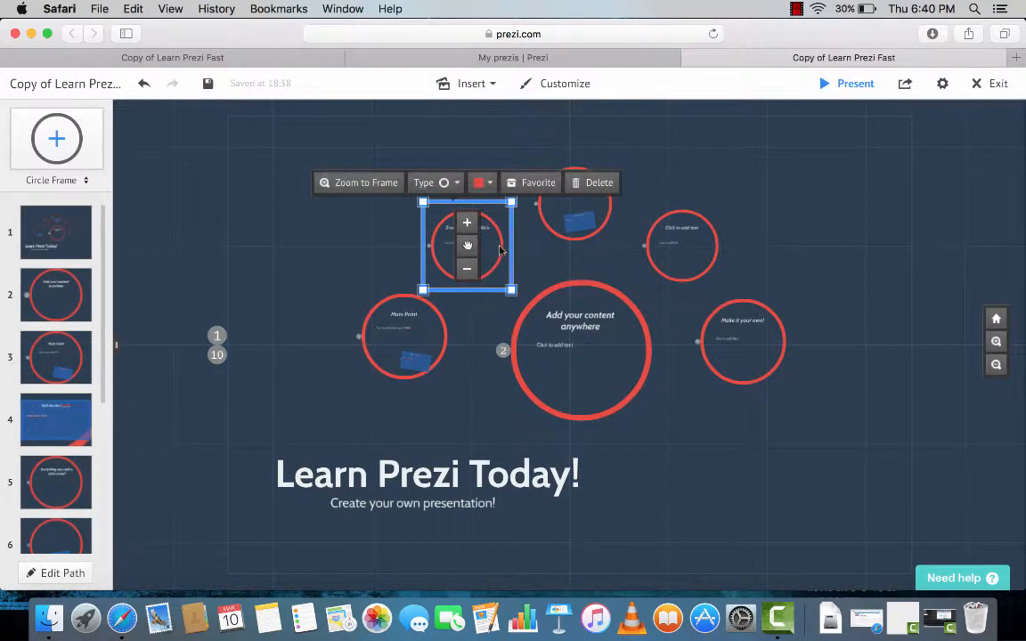
click(468, 224)
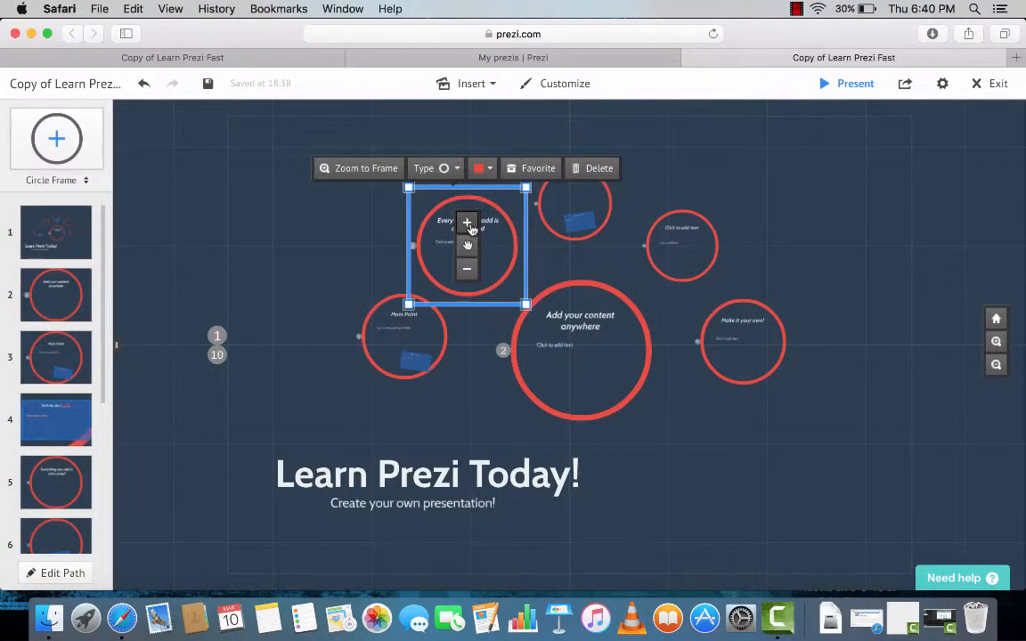
click(468, 223)
click(467, 269)
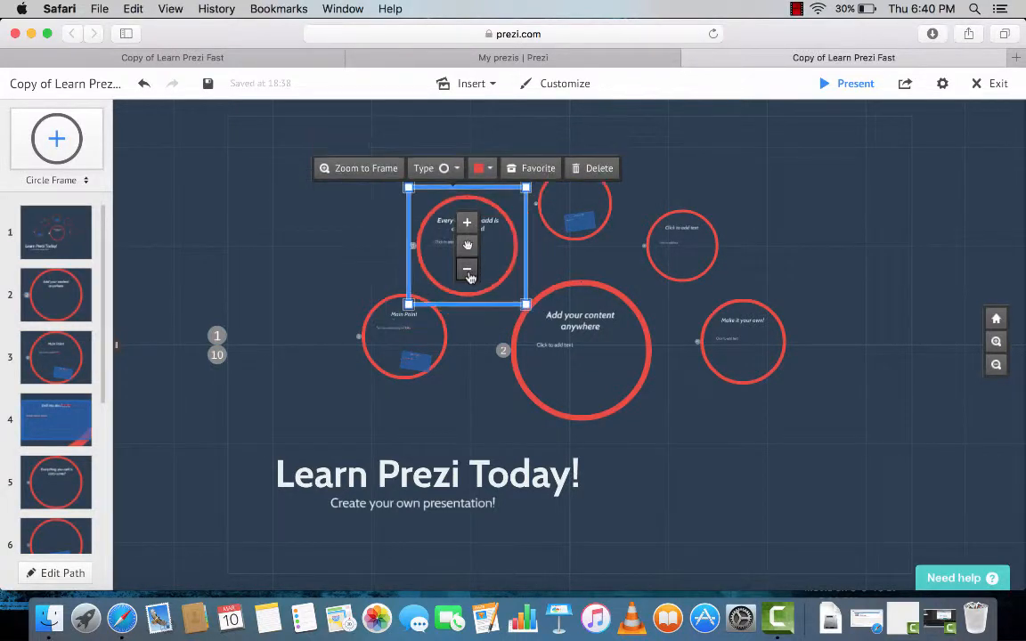
click(467, 268)
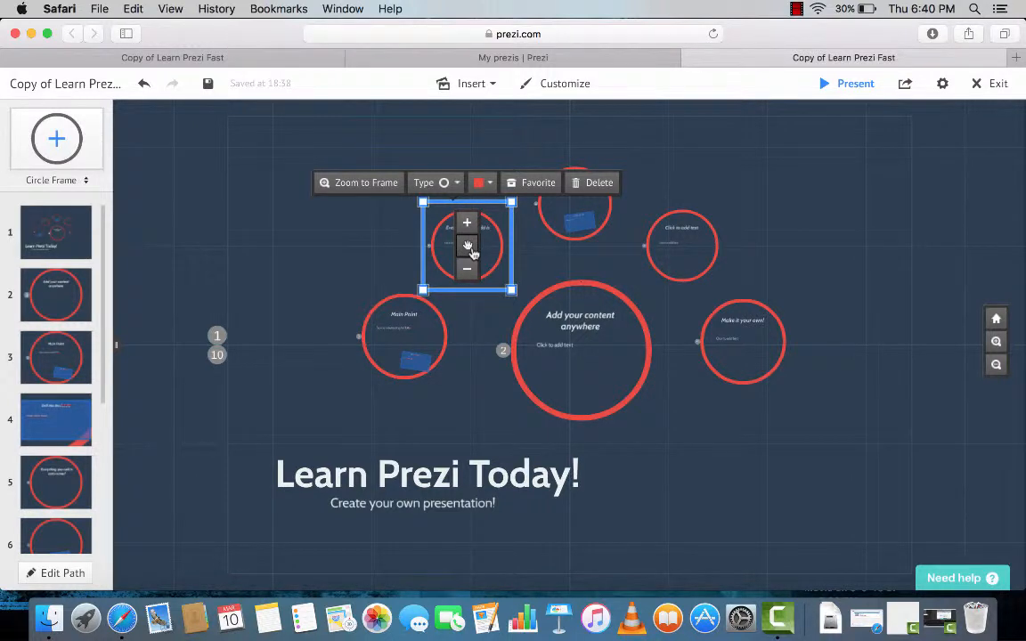
click(469, 249)
mouse_move(472, 254)
mouse_down()
mouse_move(439, 221)
mouse_move(394, 225)
mouse_move(409, 268)
mouse_move(460, 267)
mouse_move(463, 231)
mouse_move(455, 208)
mouse_move(409, 218)
mouse_move(474, 249)
mouse_up()
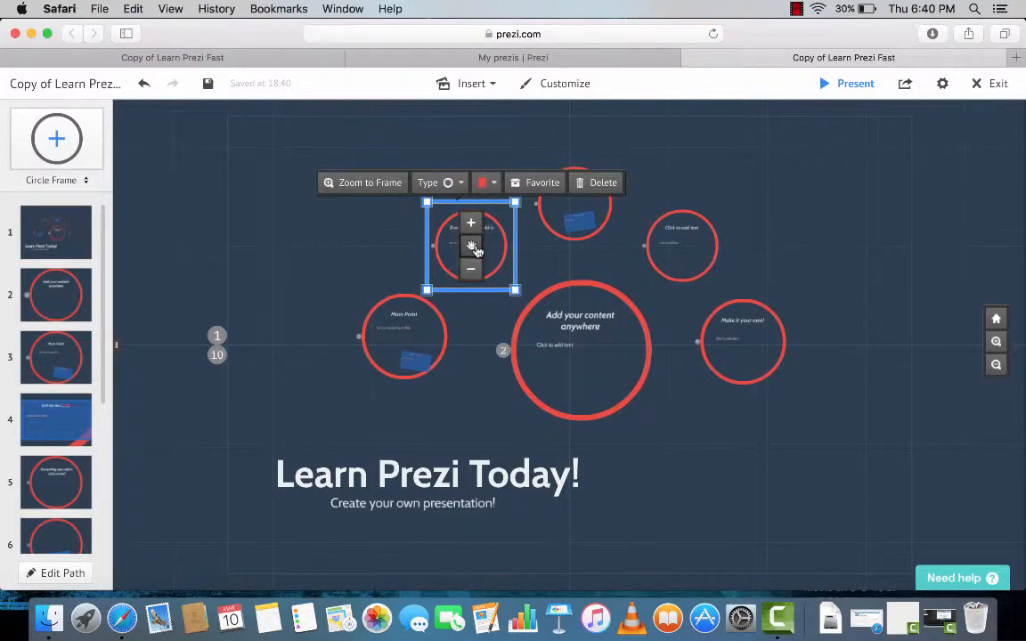
- Try the Bracket and Rectangle types on the "Everything you add is auto-saved" frame, and set it back to Circle
click(461, 186)
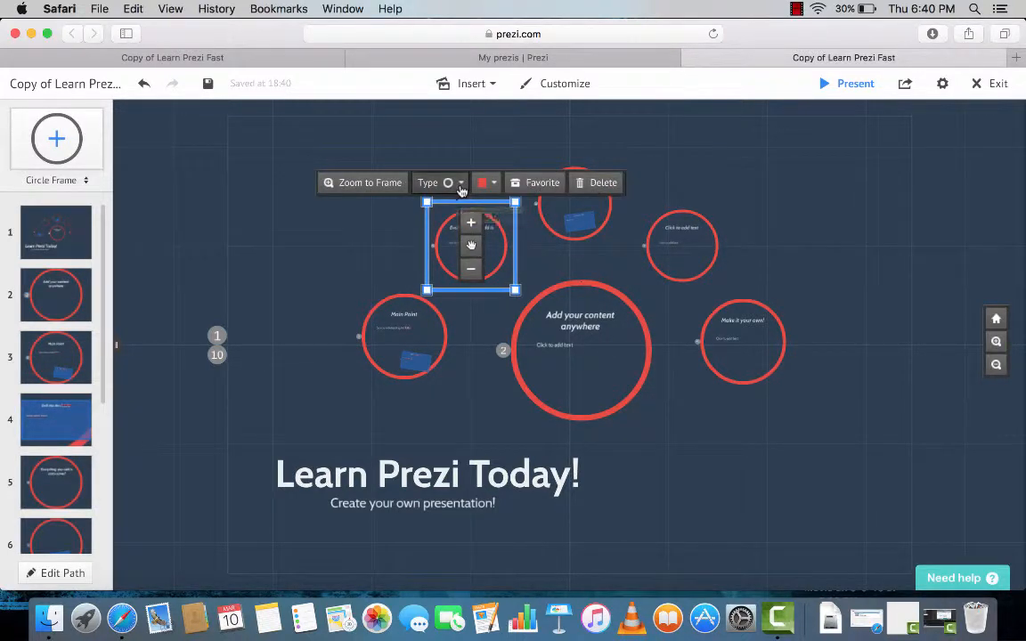
click(465, 210)
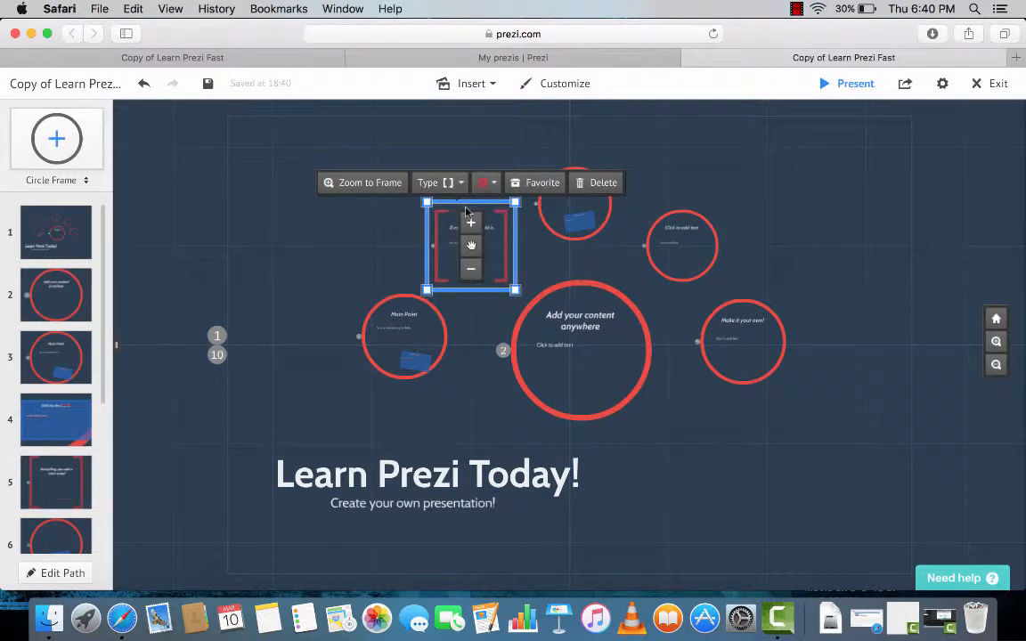
click(460, 183)
click(456, 240)
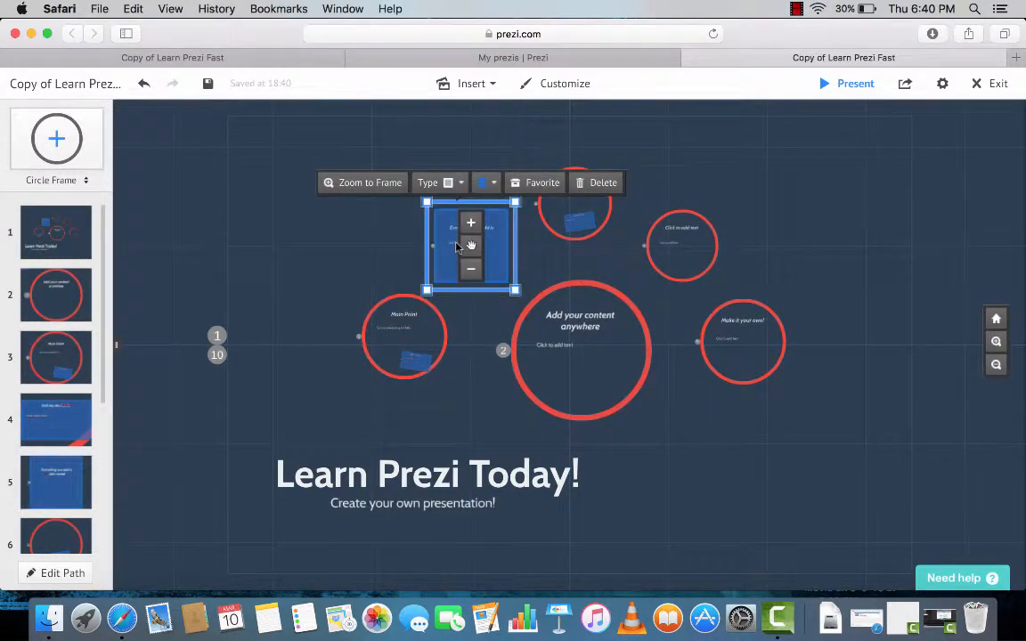
click(460, 183)
click(462, 224)
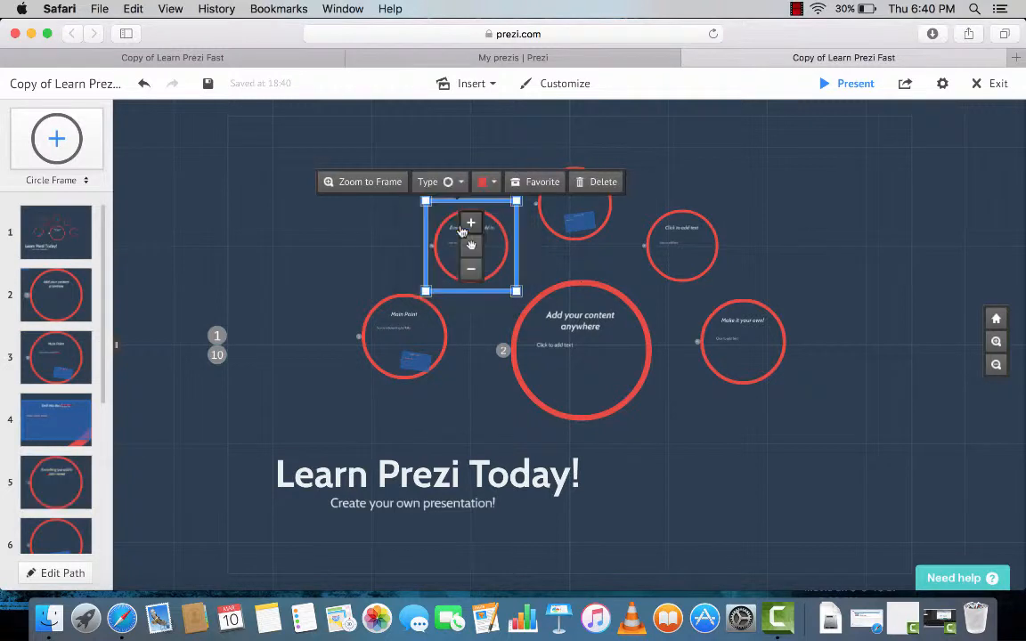
click(454, 182)
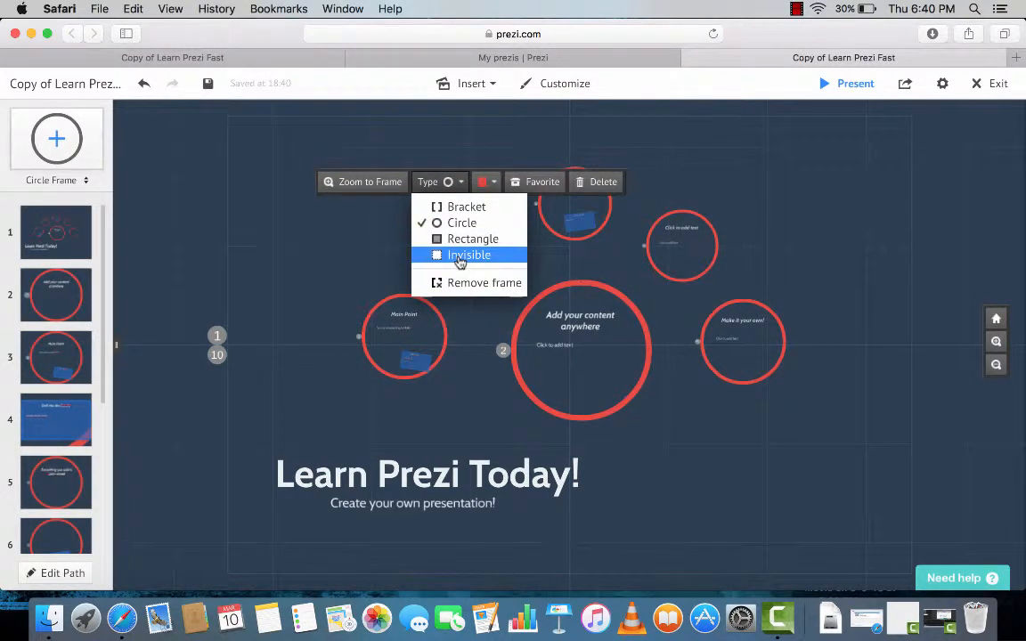
click(534, 153)
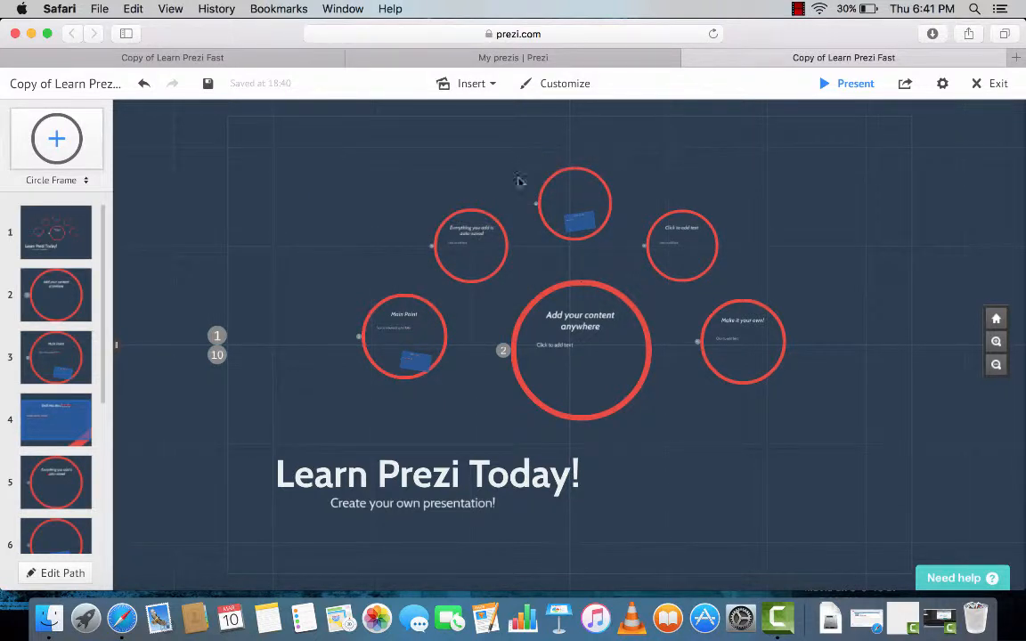
- Replace the body placeholder of the "Everything you add is auto-saved" frame with "Click here to add text" and save the presentation
click(486, 257)
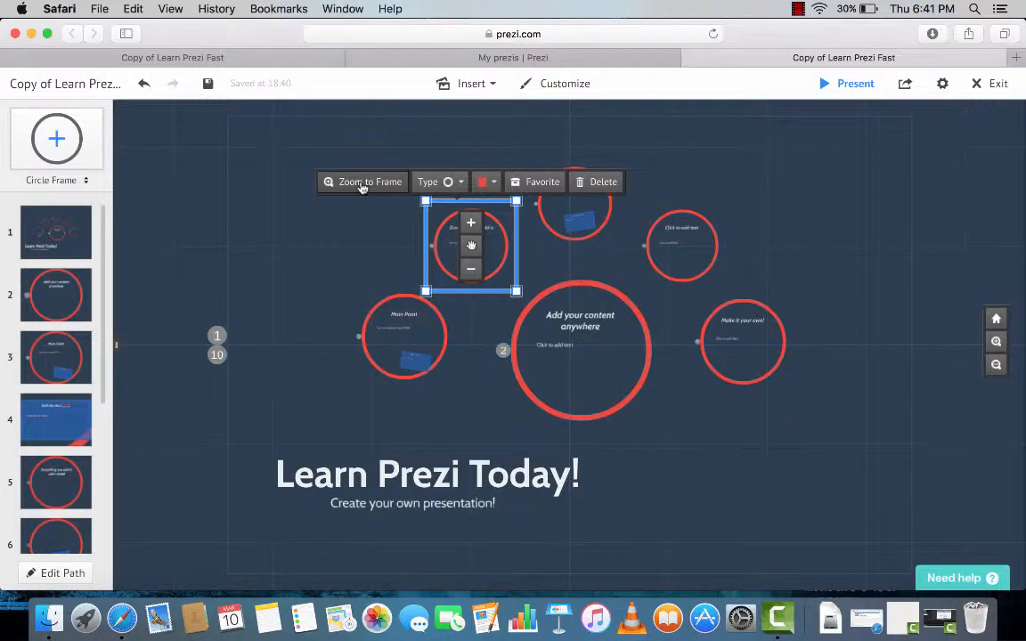
click(363, 184)
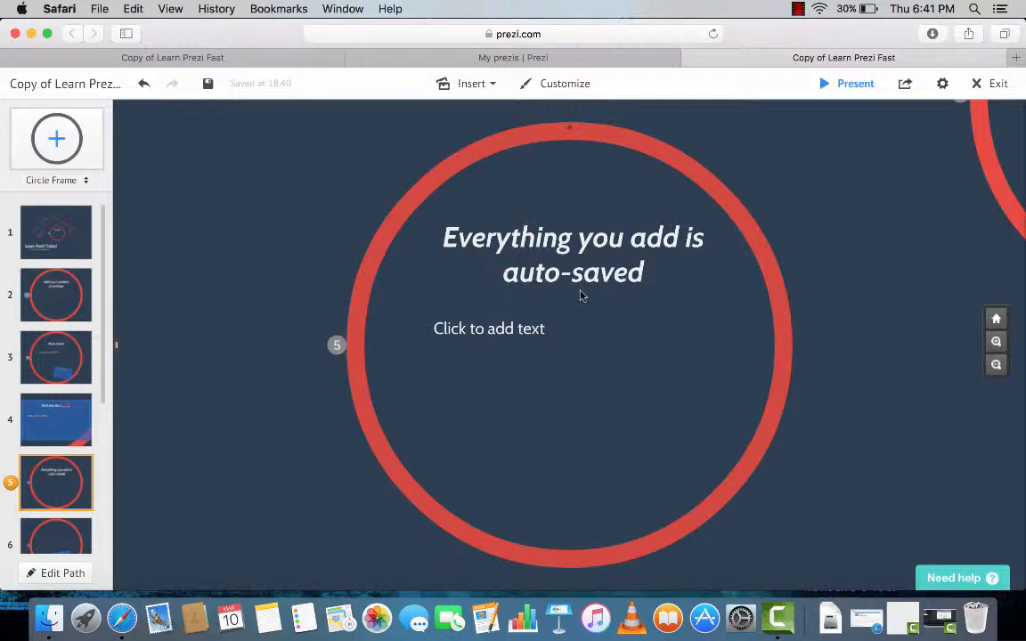
click(538, 329)
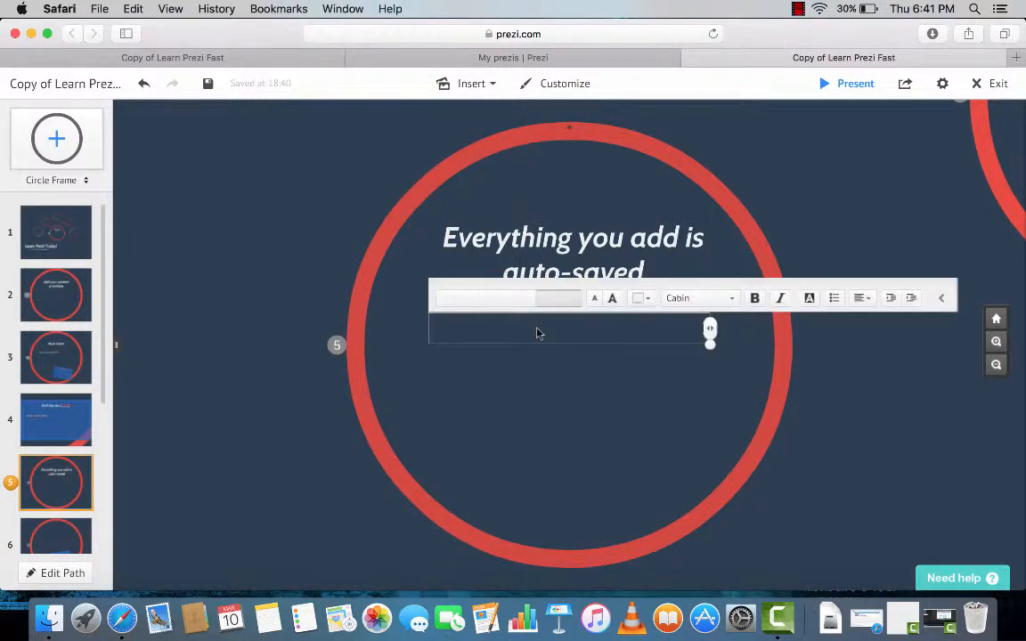
text(Click here to)
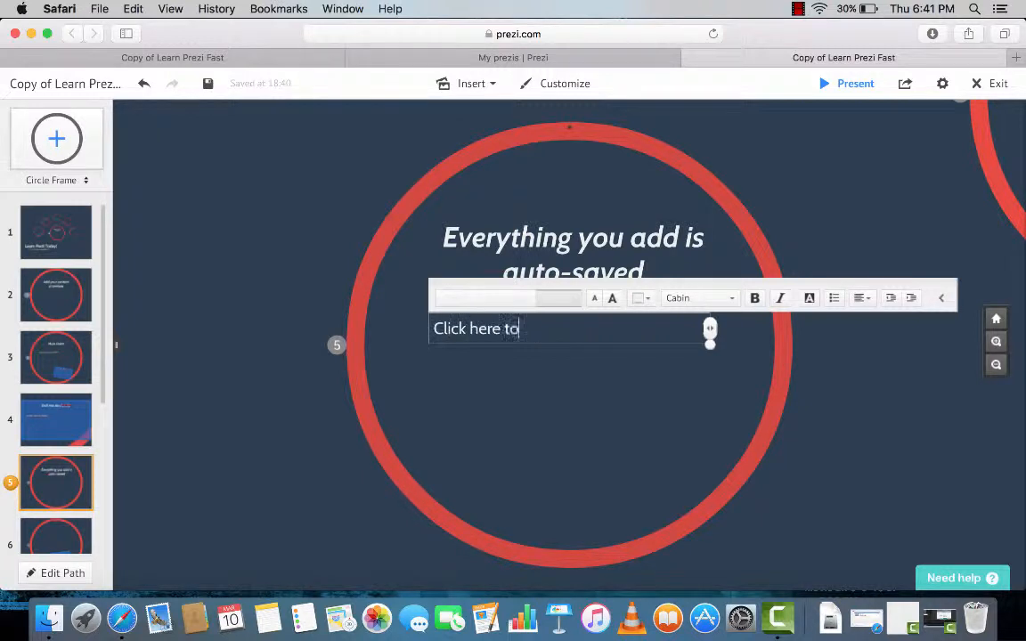
text( add text)
click(571, 433)
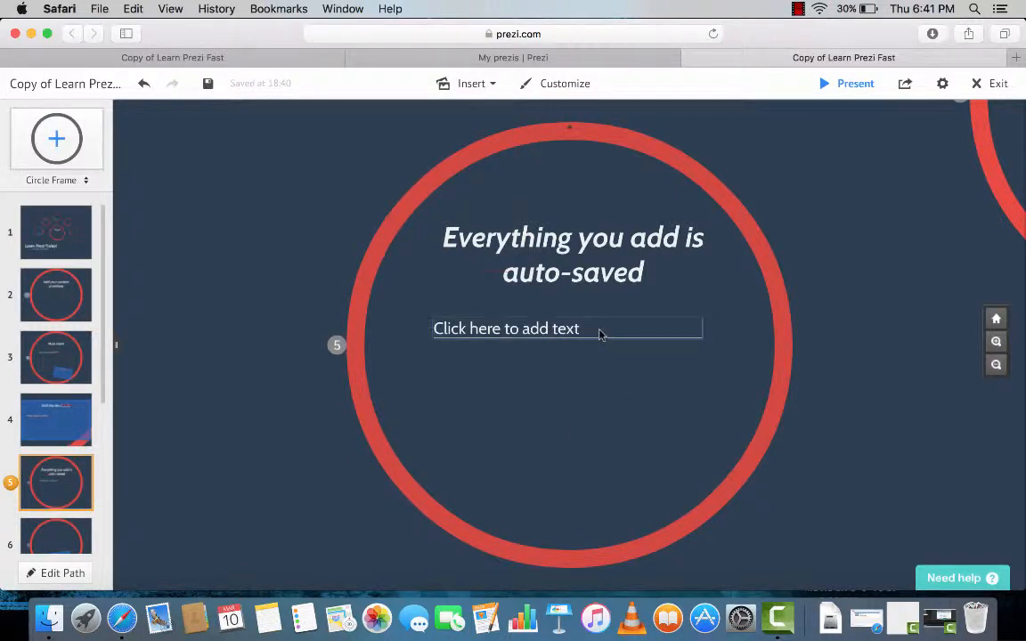
click(208, 84)
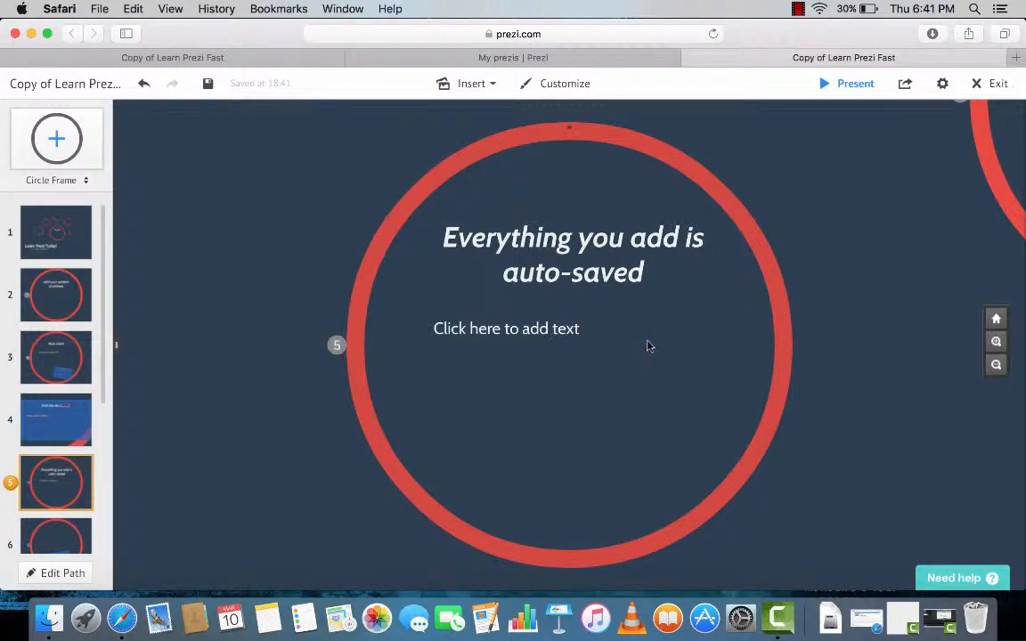
- Add a separate text box reading "New Text" below the body text of the "Everything you add is auto-saved" frame
double_click(484, 410)
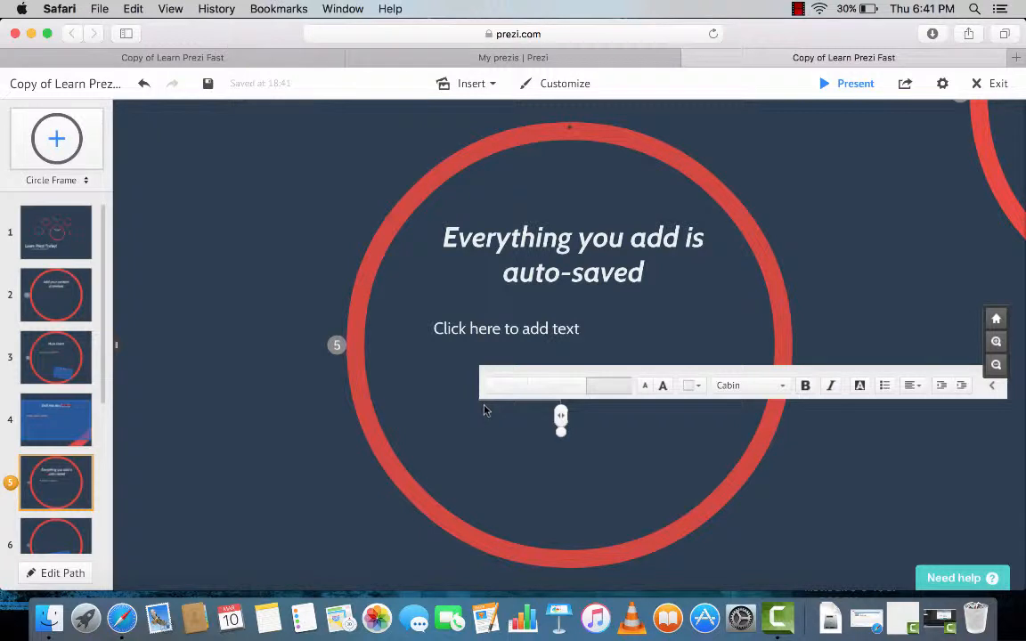
text(New Text)
click(535, 463)
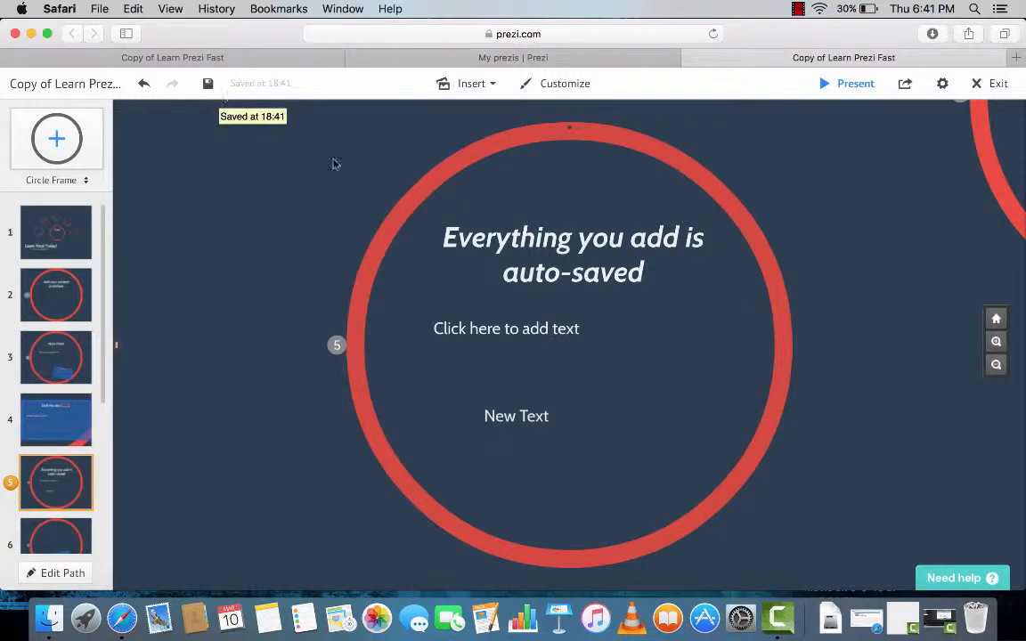
- Examine the Main Point frame and its nested "Drill into the details" frame up close, and return to the overview
click(998, 319)
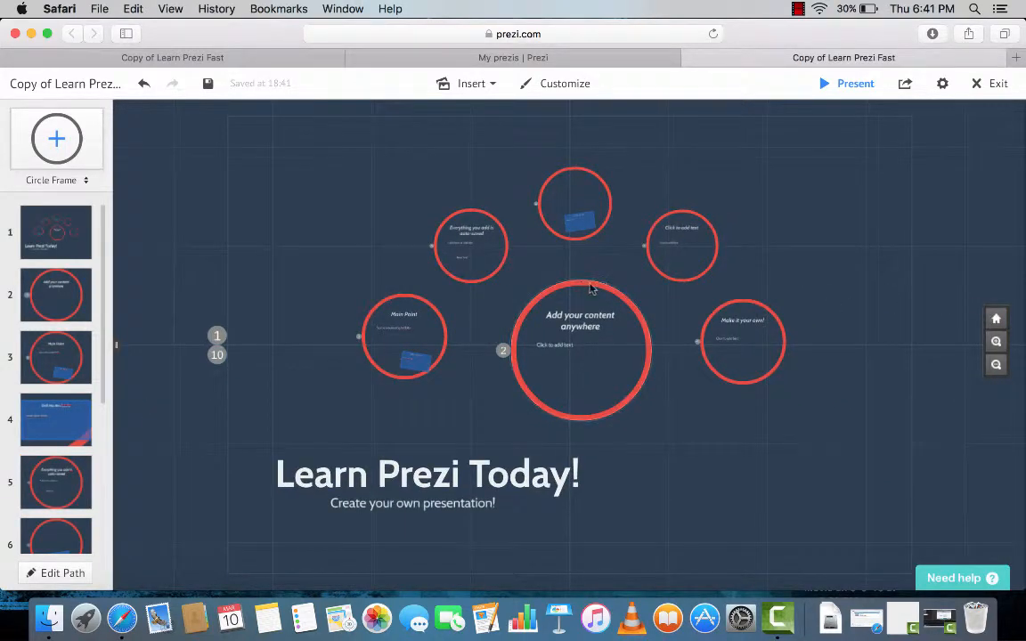
click(429, 333)
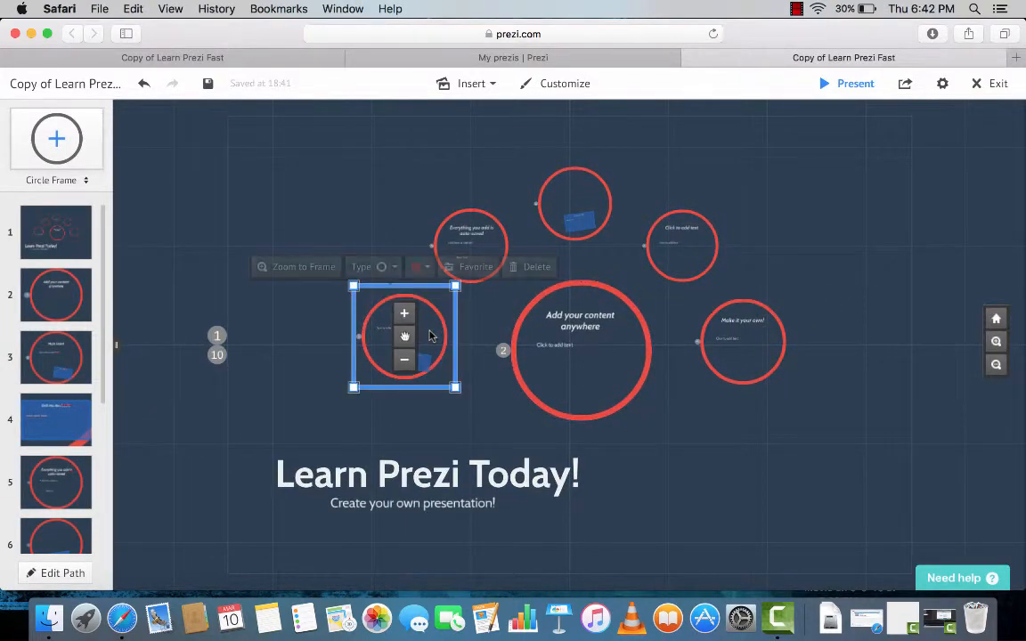
click(295, 275)
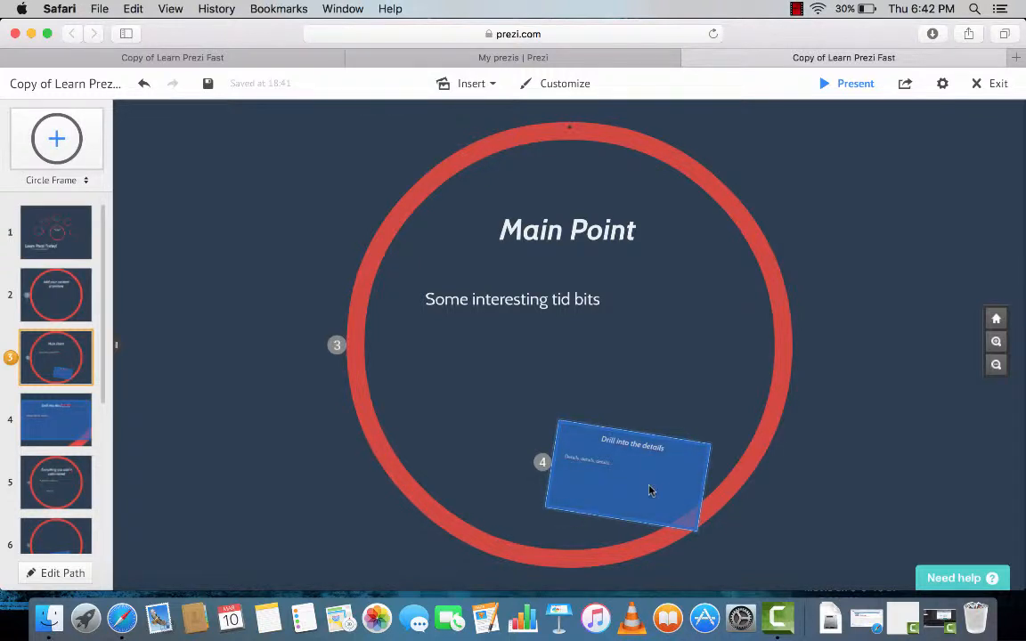
click(677, 489)
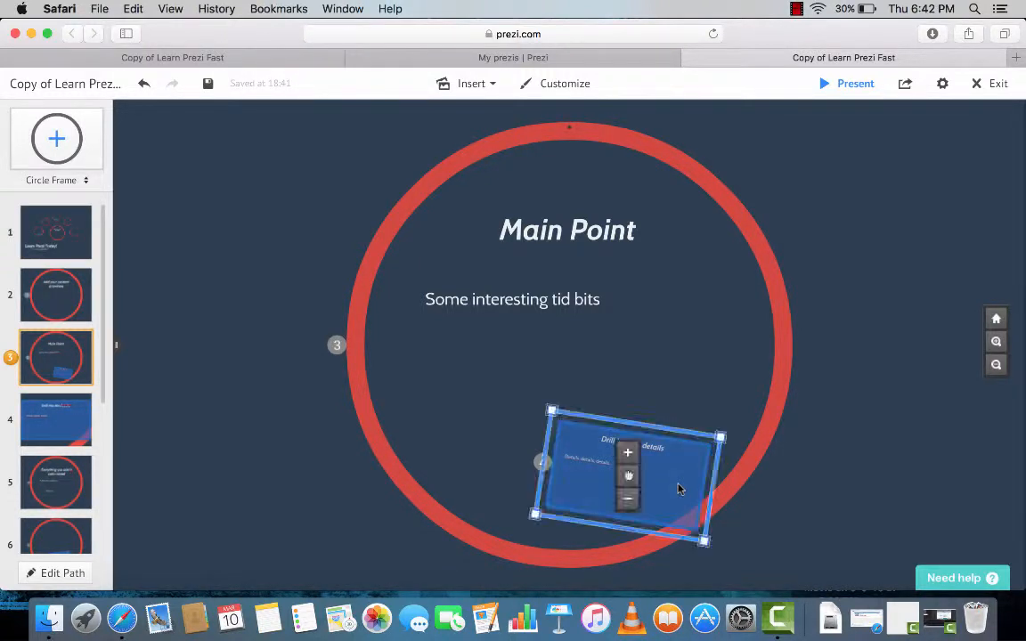
click(538, 405)
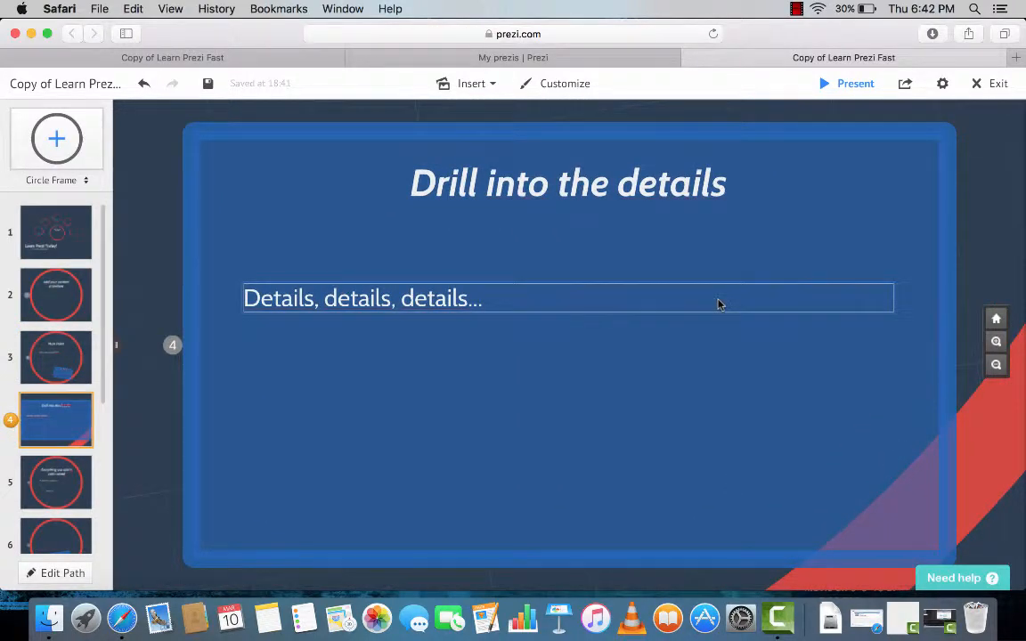
click(996, 319)
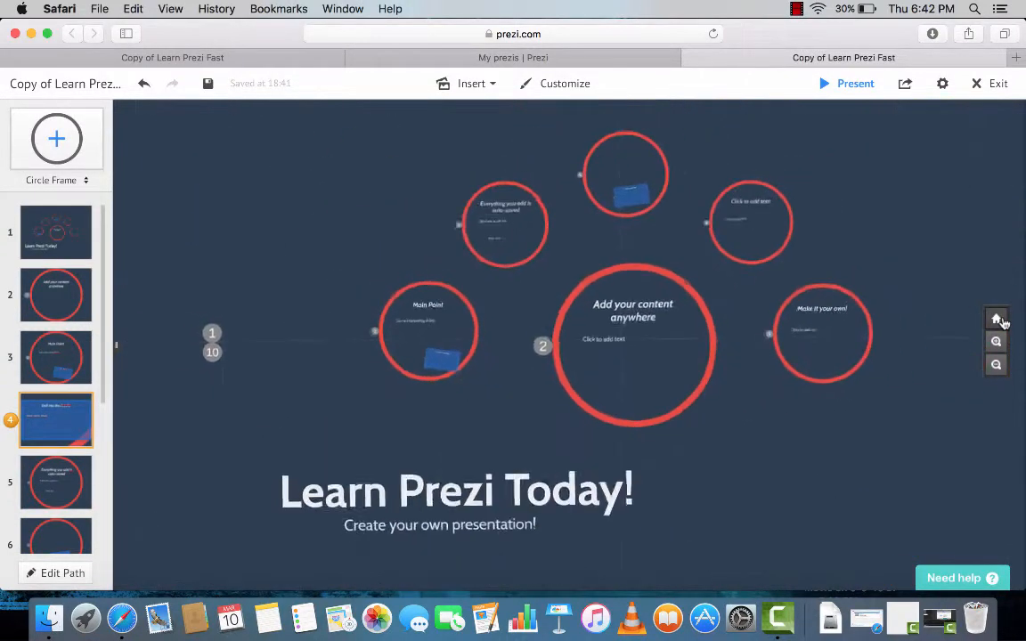
click(608, 369)
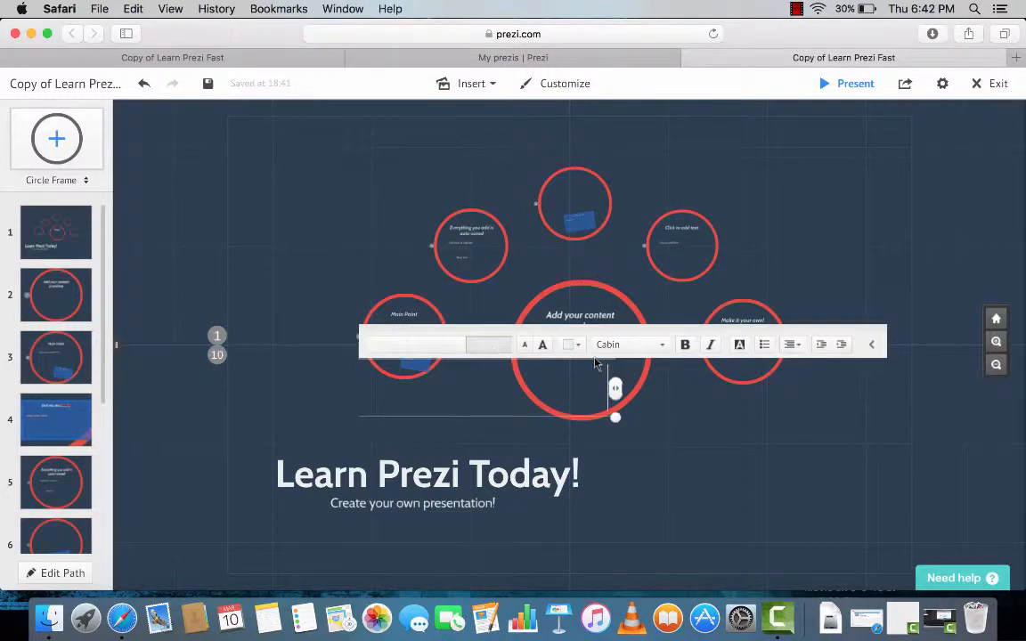
click(656, 382)
click(609, 373)
click(614, 301)
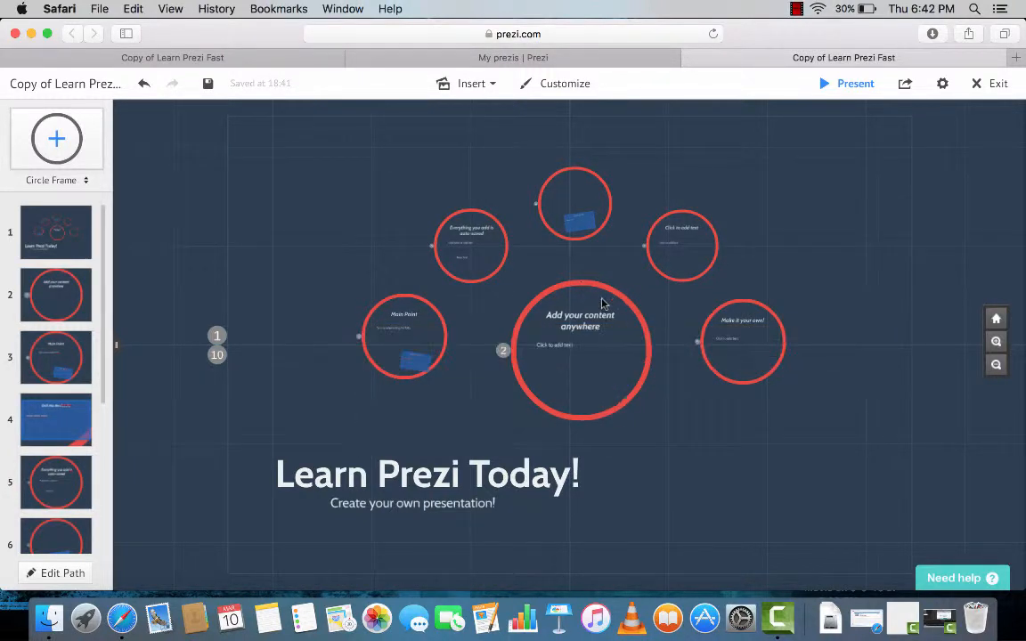
click(601, 299)
click(672, 378)
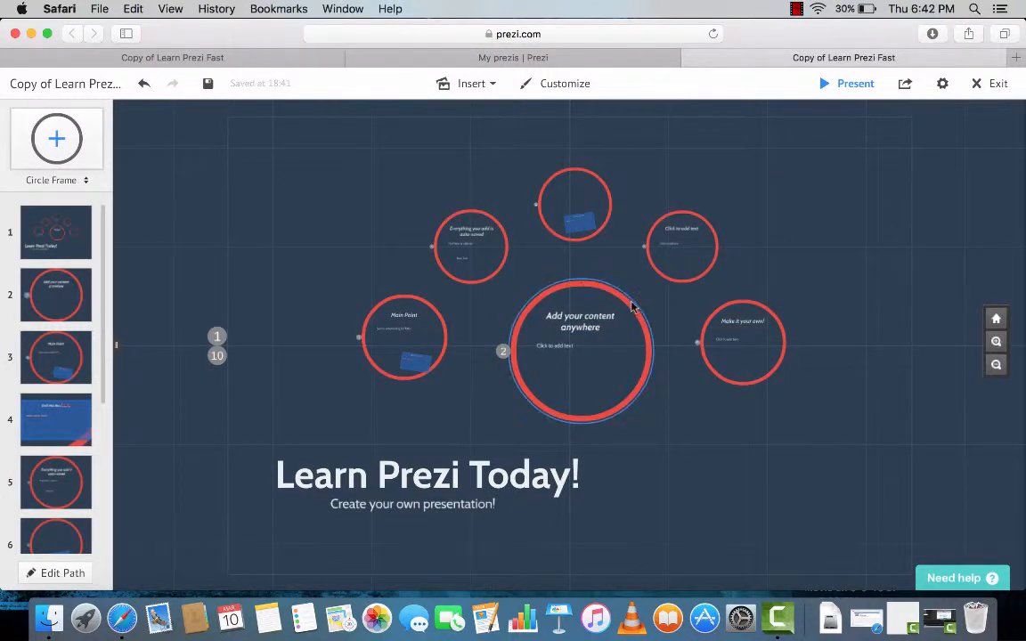
- Add a Rectangle frame inside the lower-right part of the "Add your content anywhere" circle
click(634, 300)
click(487, 267)
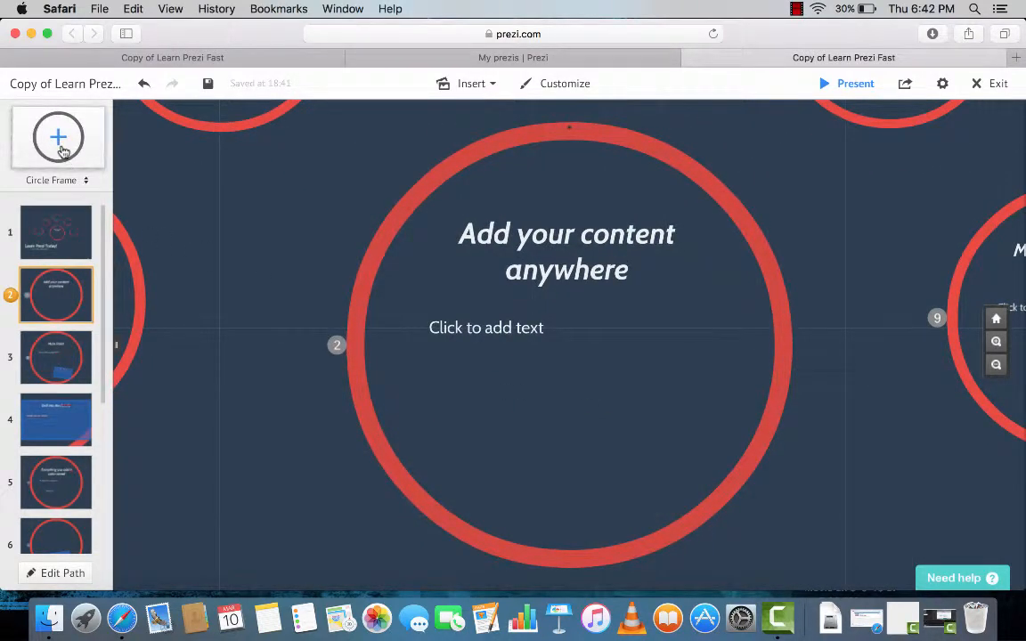
click(85, 181)
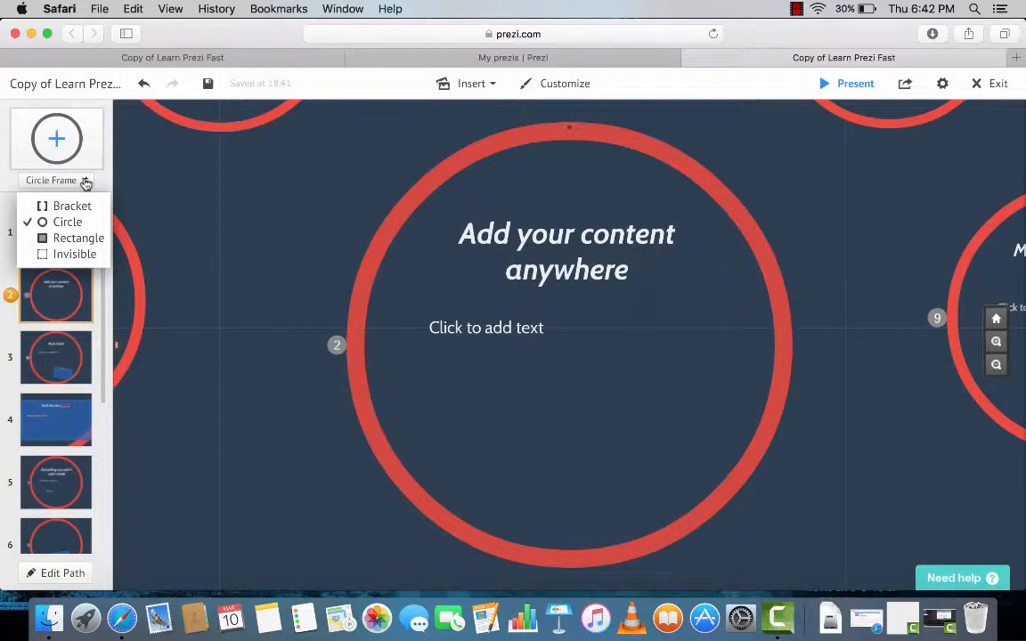
click(67, 238)
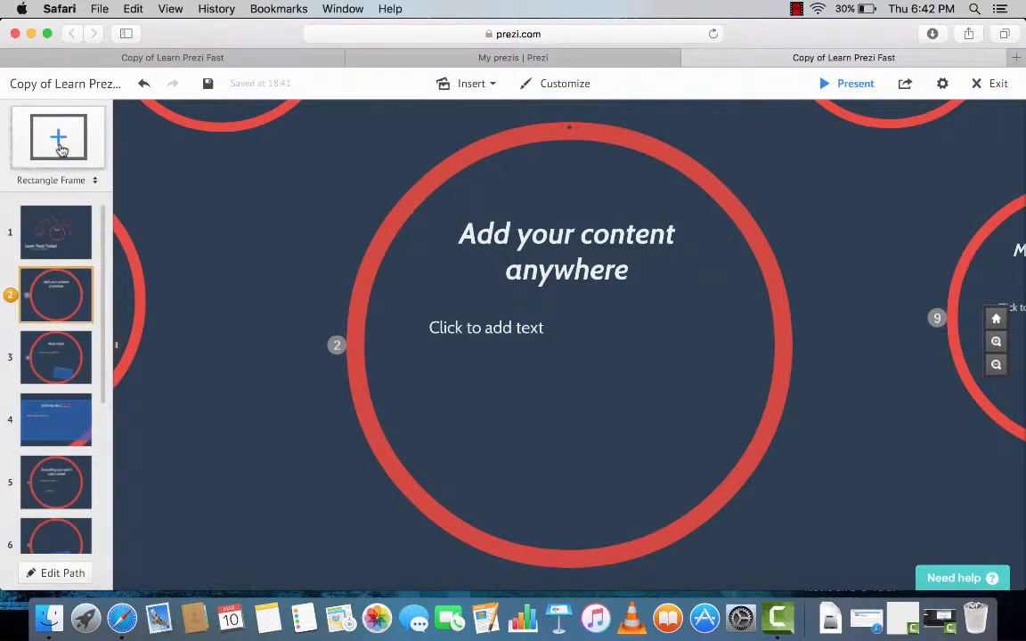
drag(60, 149, 631, 480)
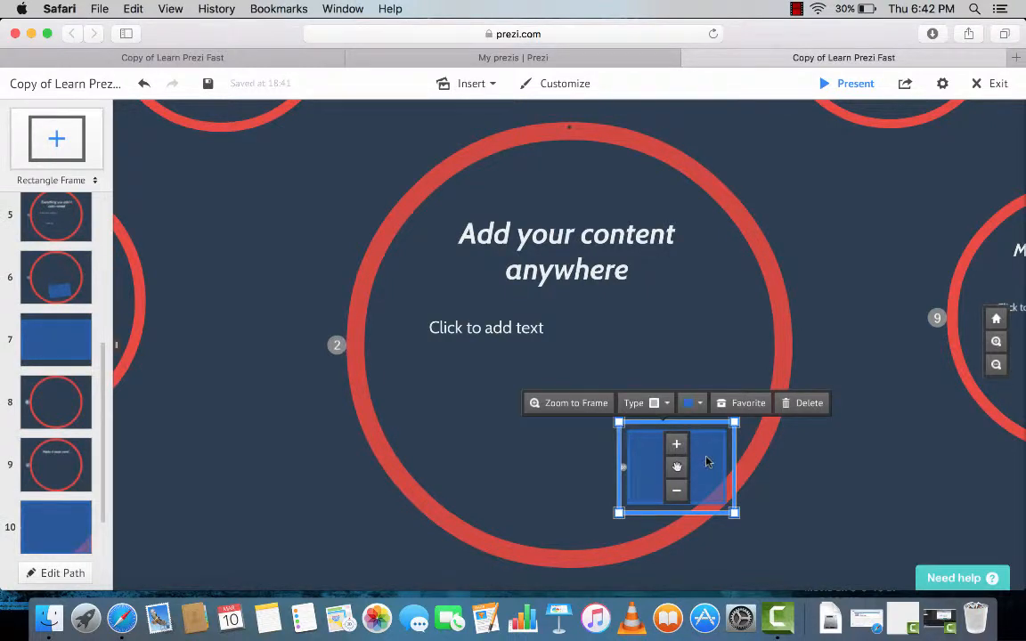
- Add the text "Add some text" near the upper left of the new rectangle frame
click(570, 403)
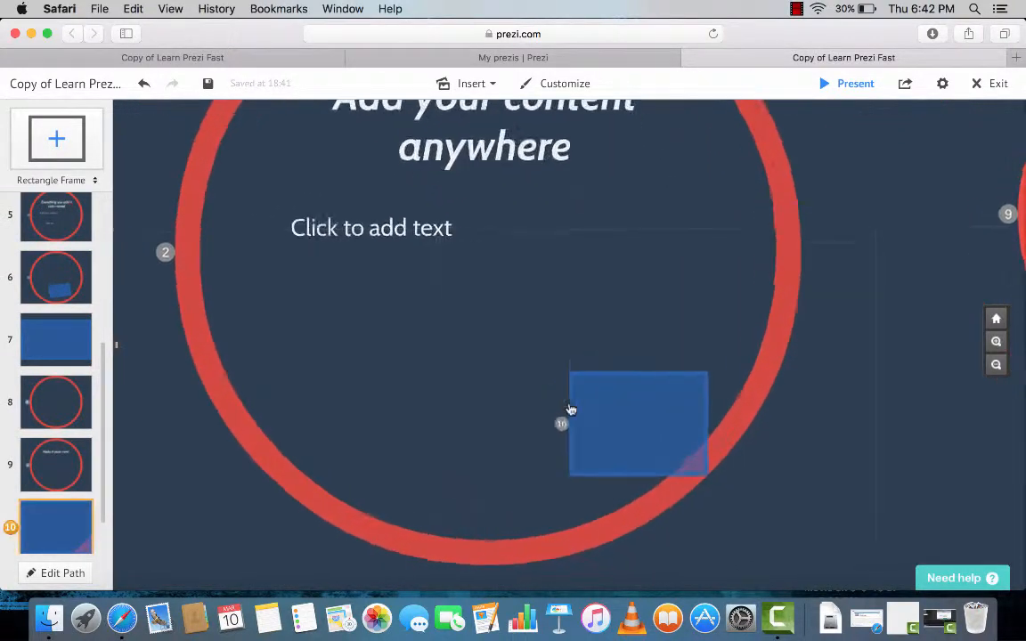
double_click(384, 241)
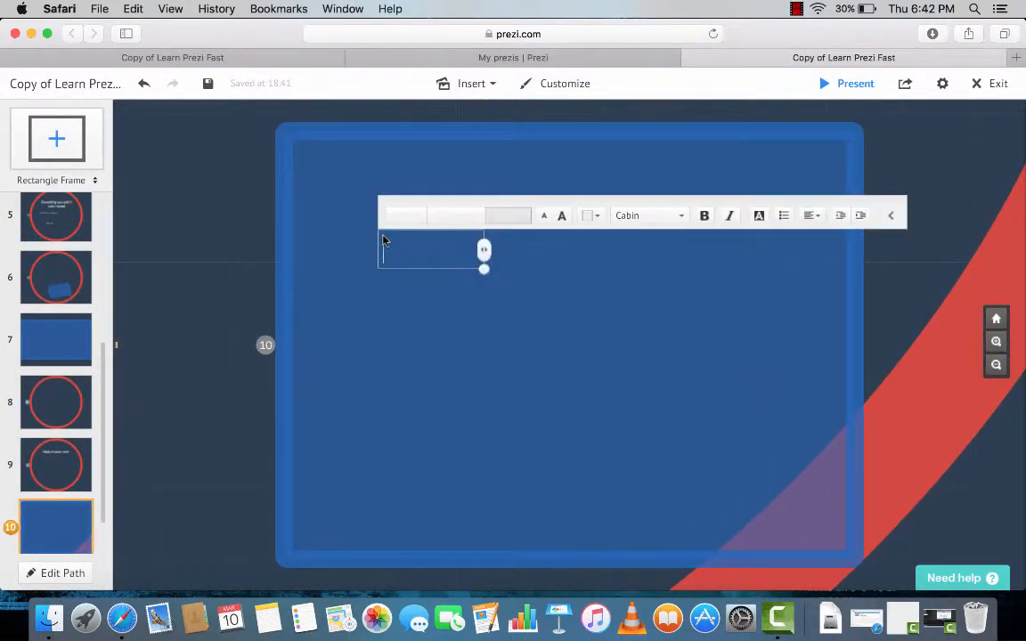
text(Add some)
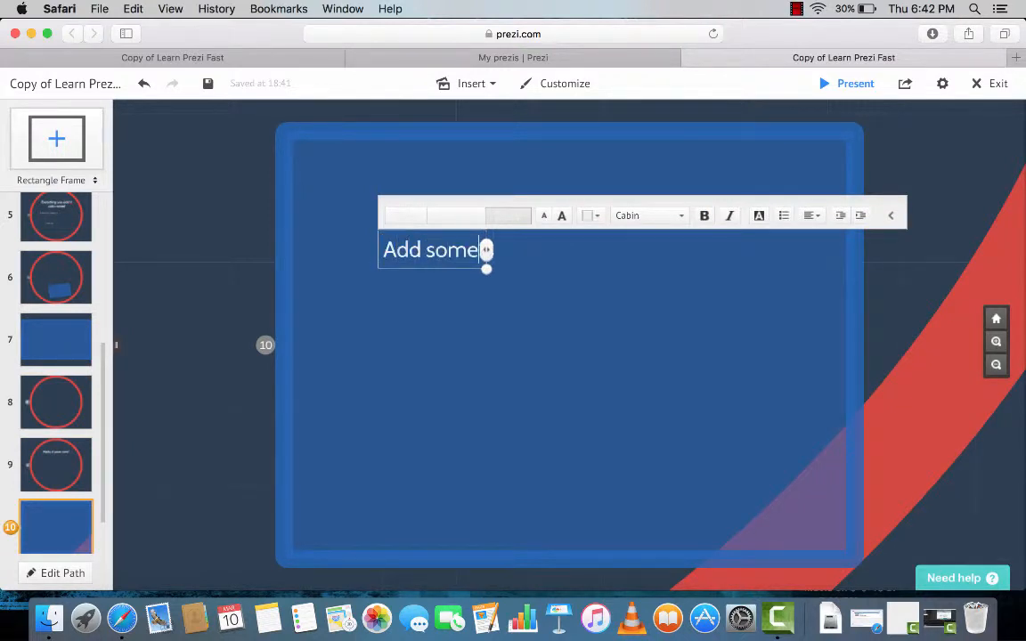
text( text)
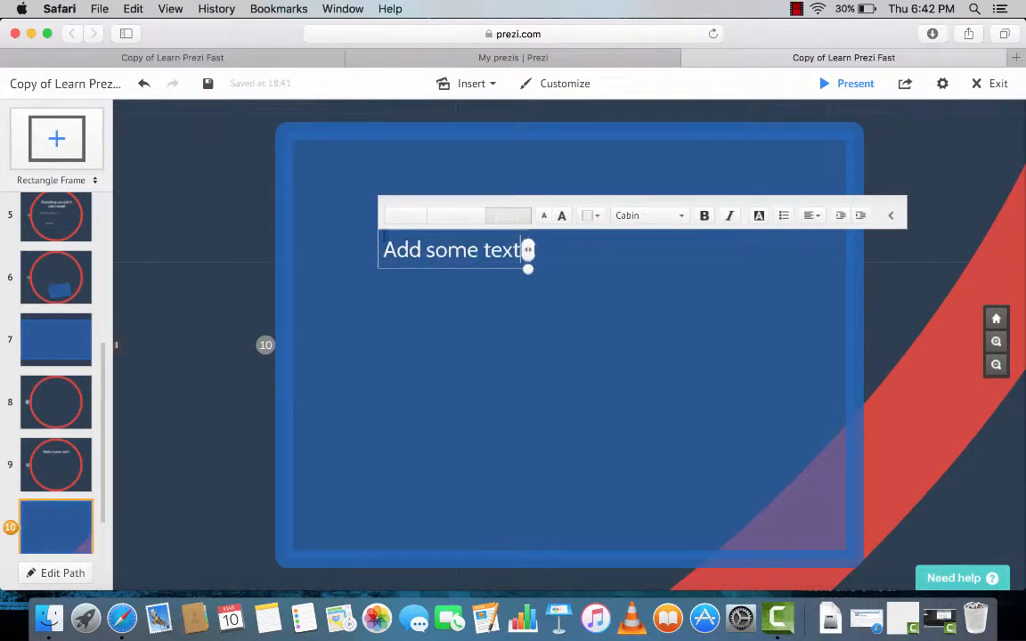
click(409, 301)
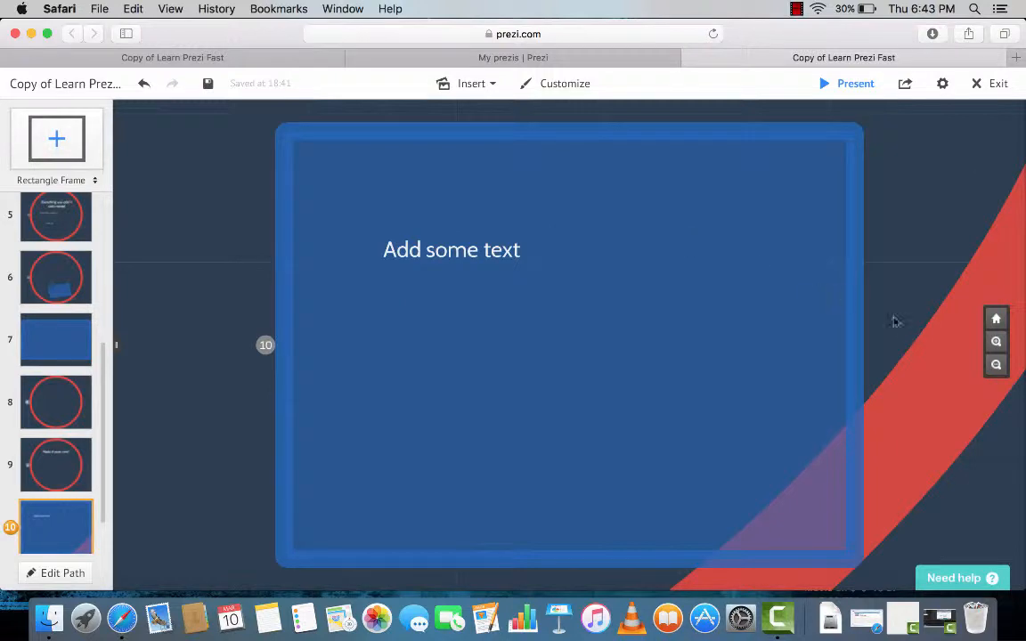
- Insert the recommended image of sneakers in a dry grass field into the circle frame at path step 6
click(995, 318)
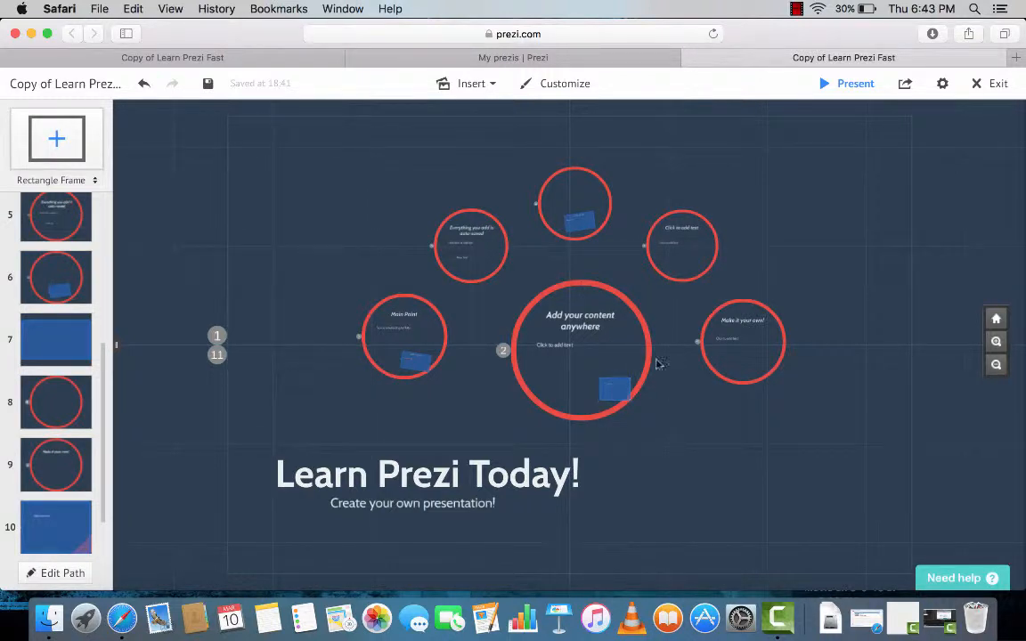
click(581, 194)
click(495, 140)
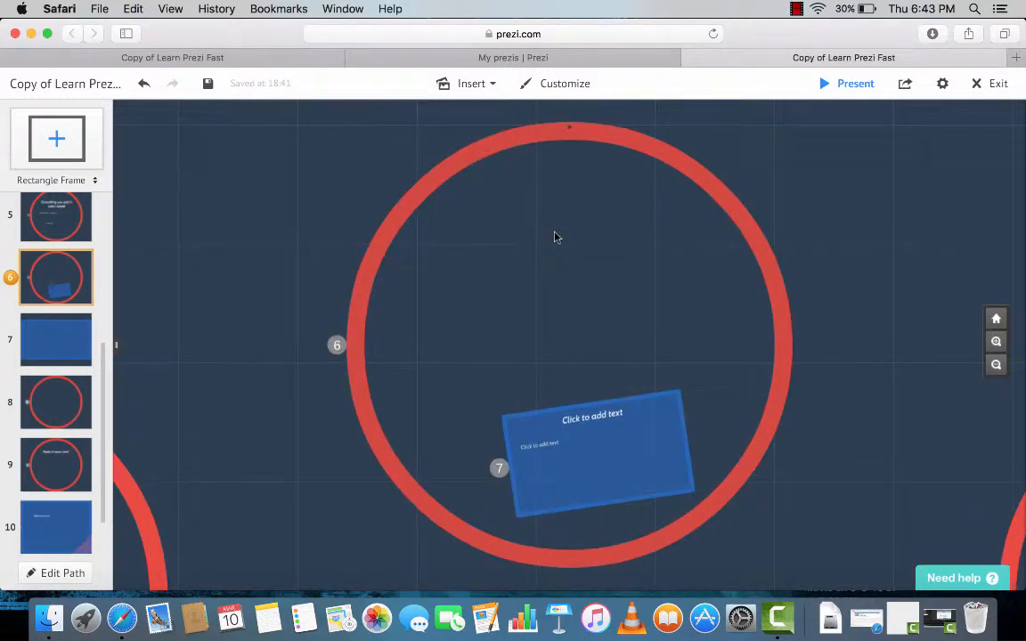
click(465, 86)
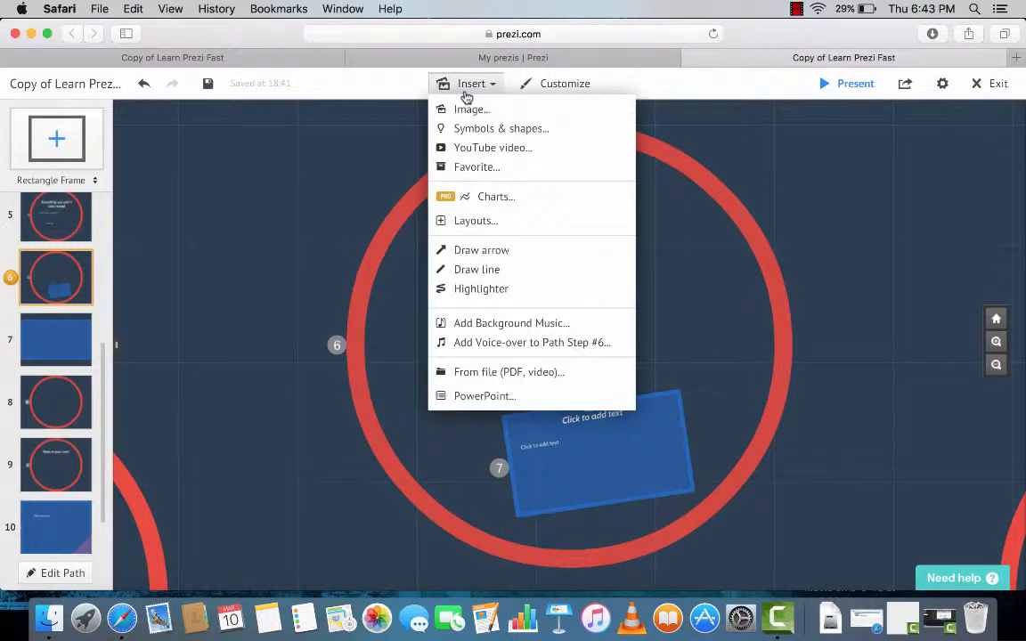
click(469, 110)
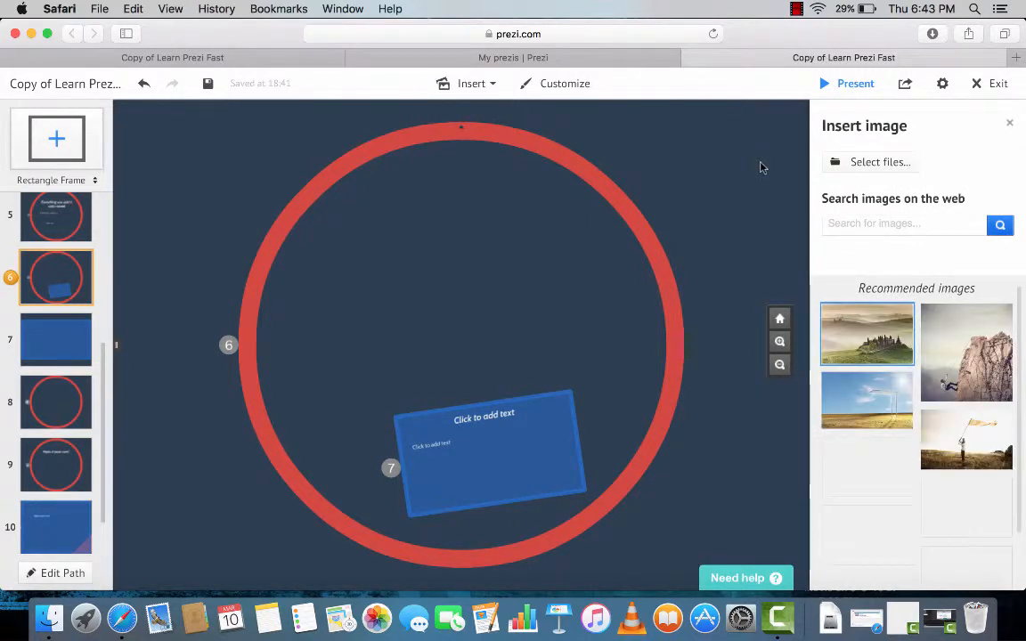
scroll(926, 381, down, 5)
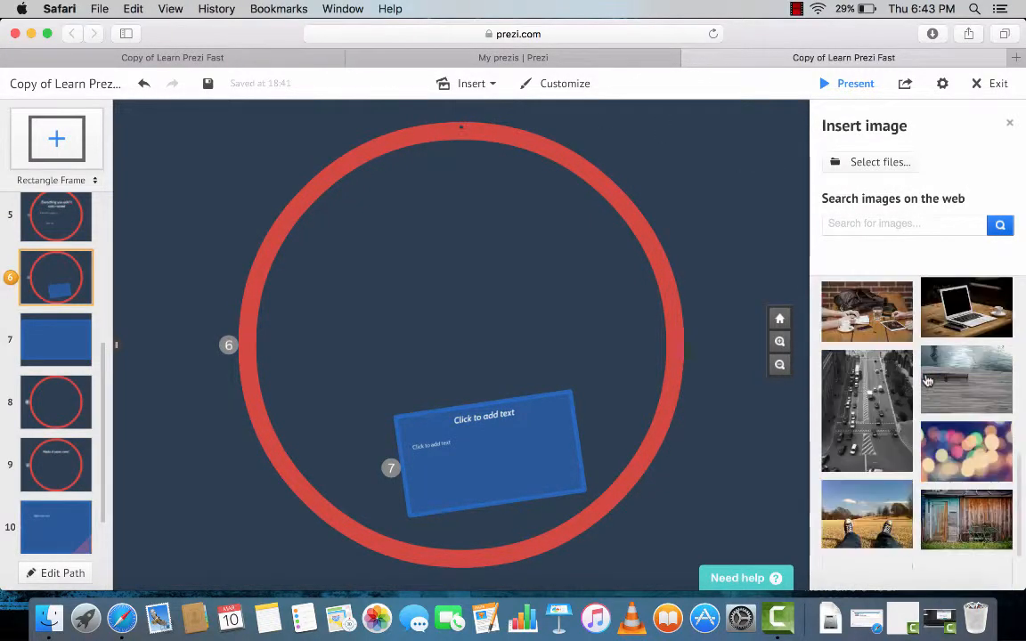
scroll(926, 381, down, 5)
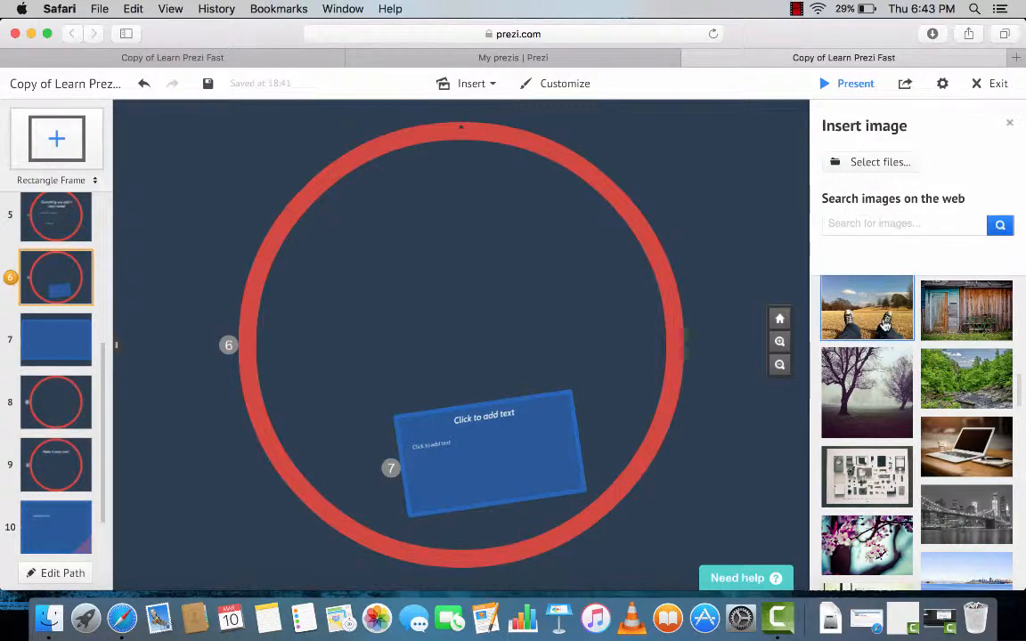
drag(885, 325, 464, 296)
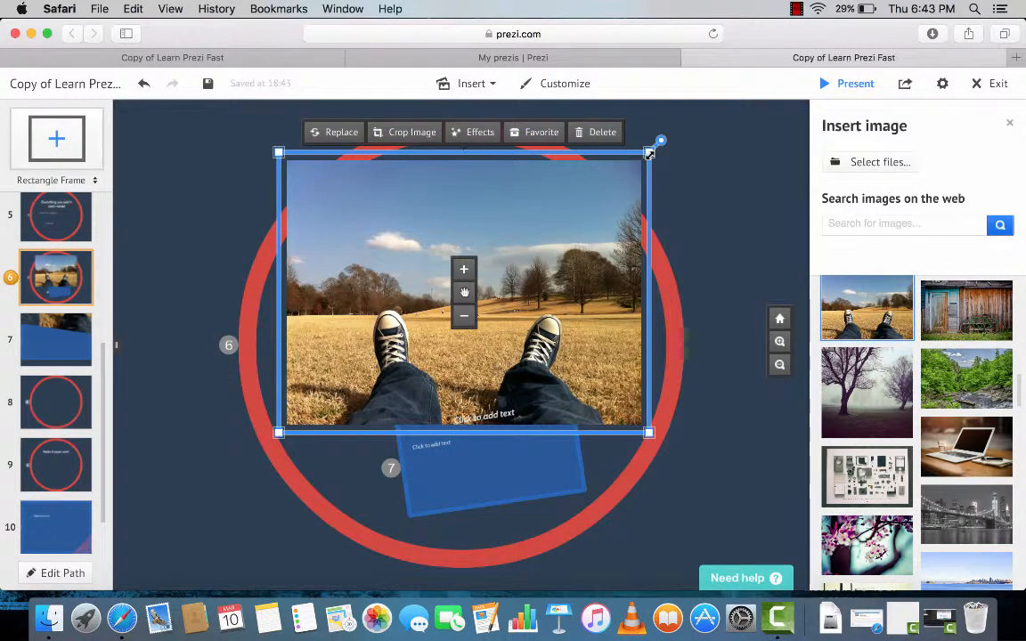
- Shrink the inserted image to about half its size, nudge it slightly up and left above the blue frame, and return to the overview
drag(650, 149, 548, 220)
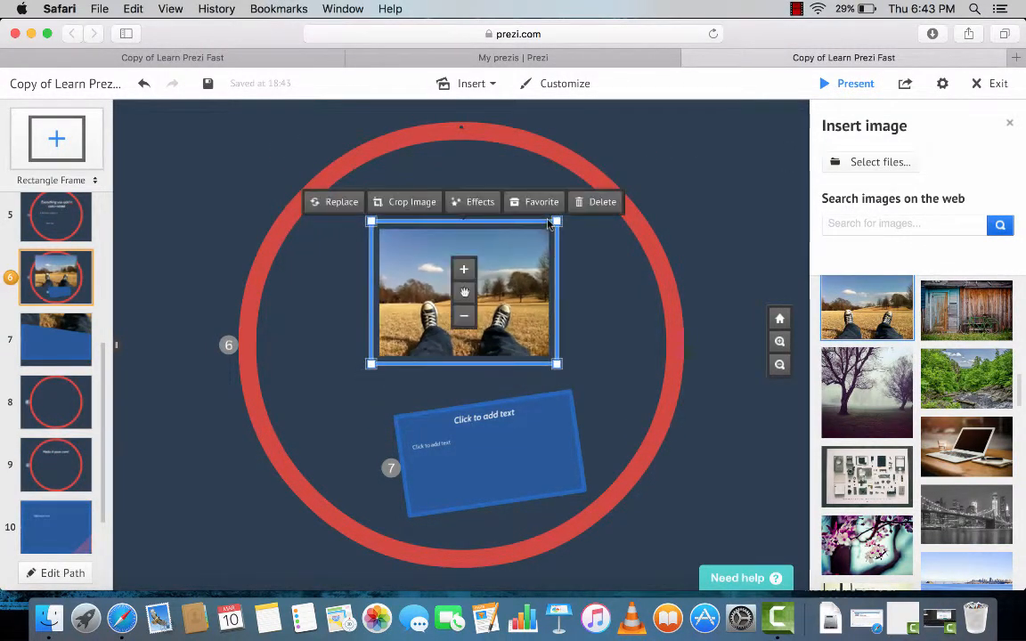
drag(465, 294, 458, 282)
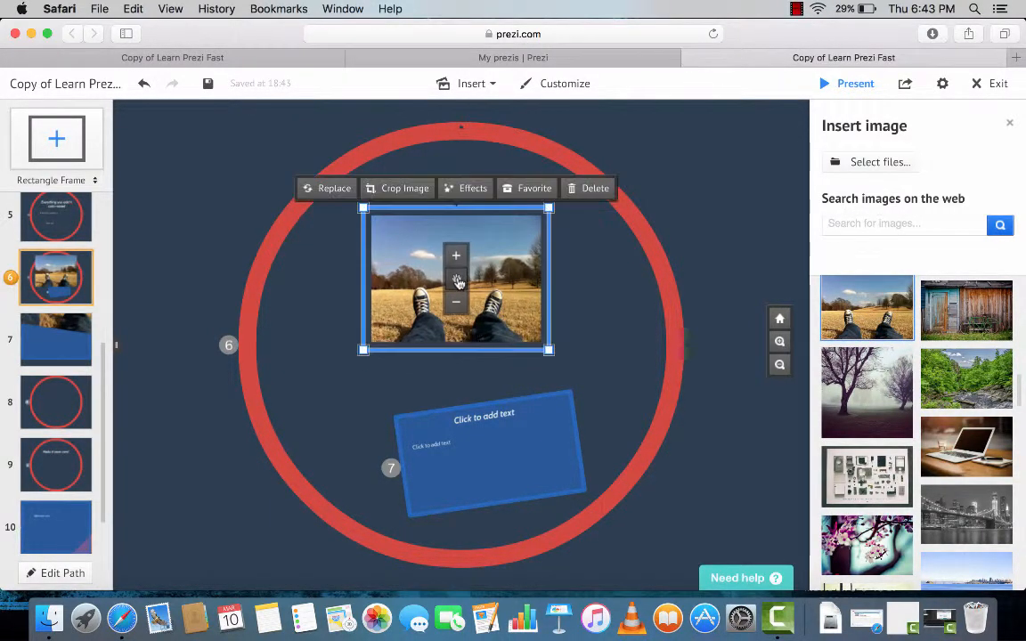
click(1010, 126)
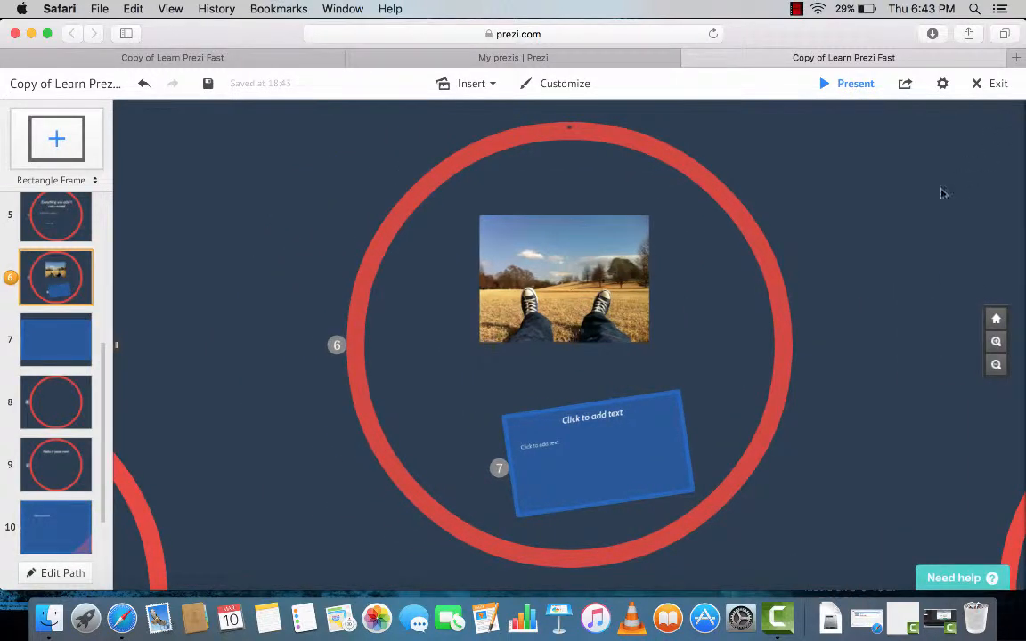
click(996, 318)
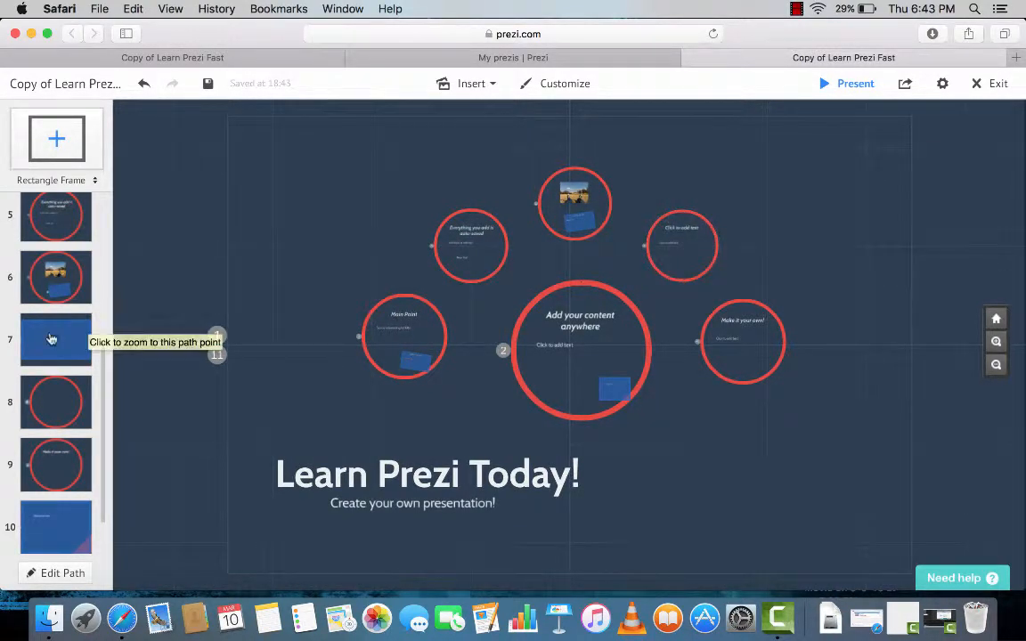
scroll(46, 307, up, 5)
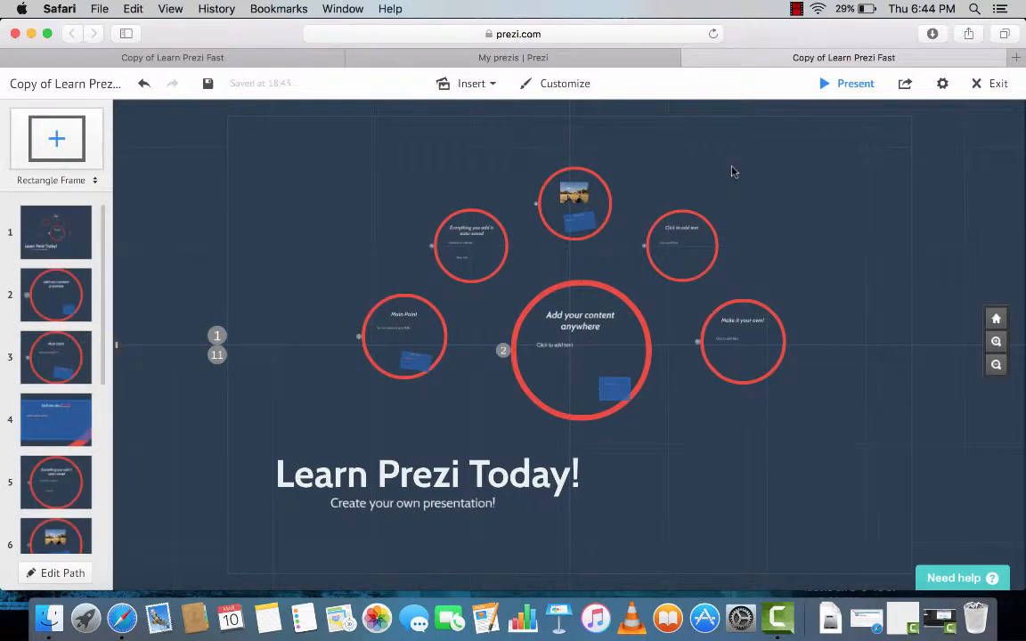